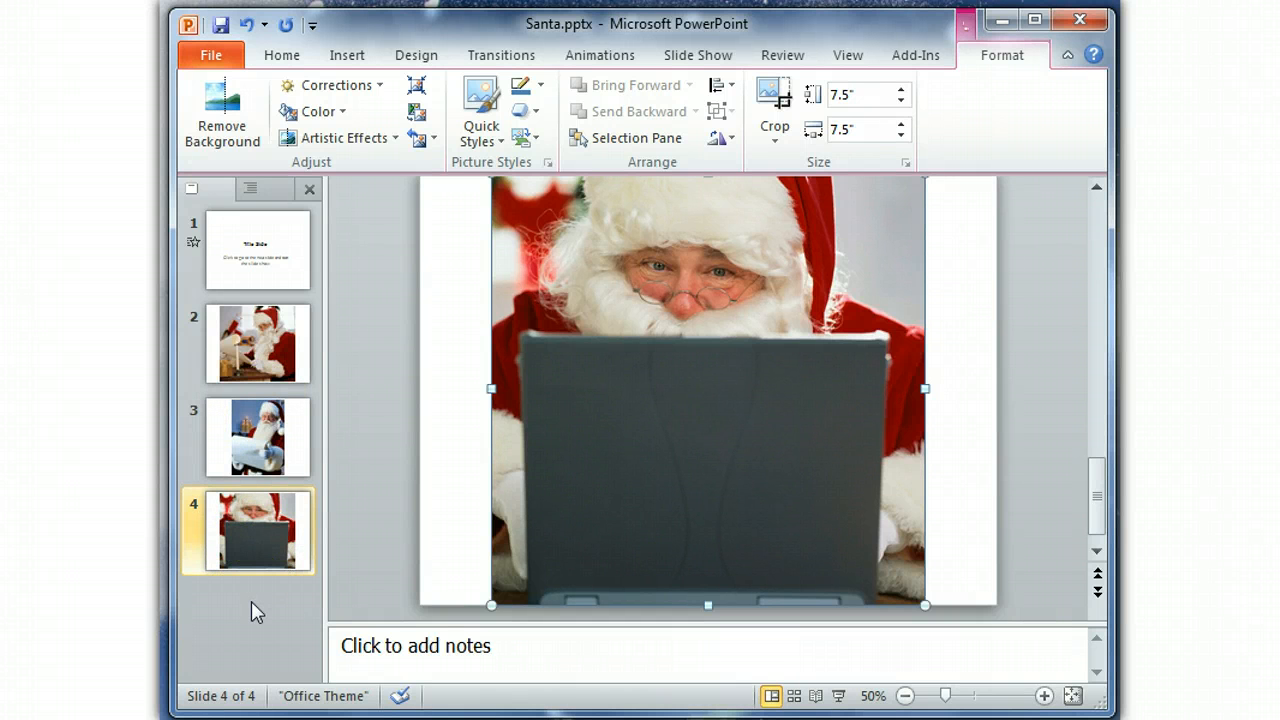
Apply the Fade transition to all four slides, from the title slide through slide 4.
click(304, 229)
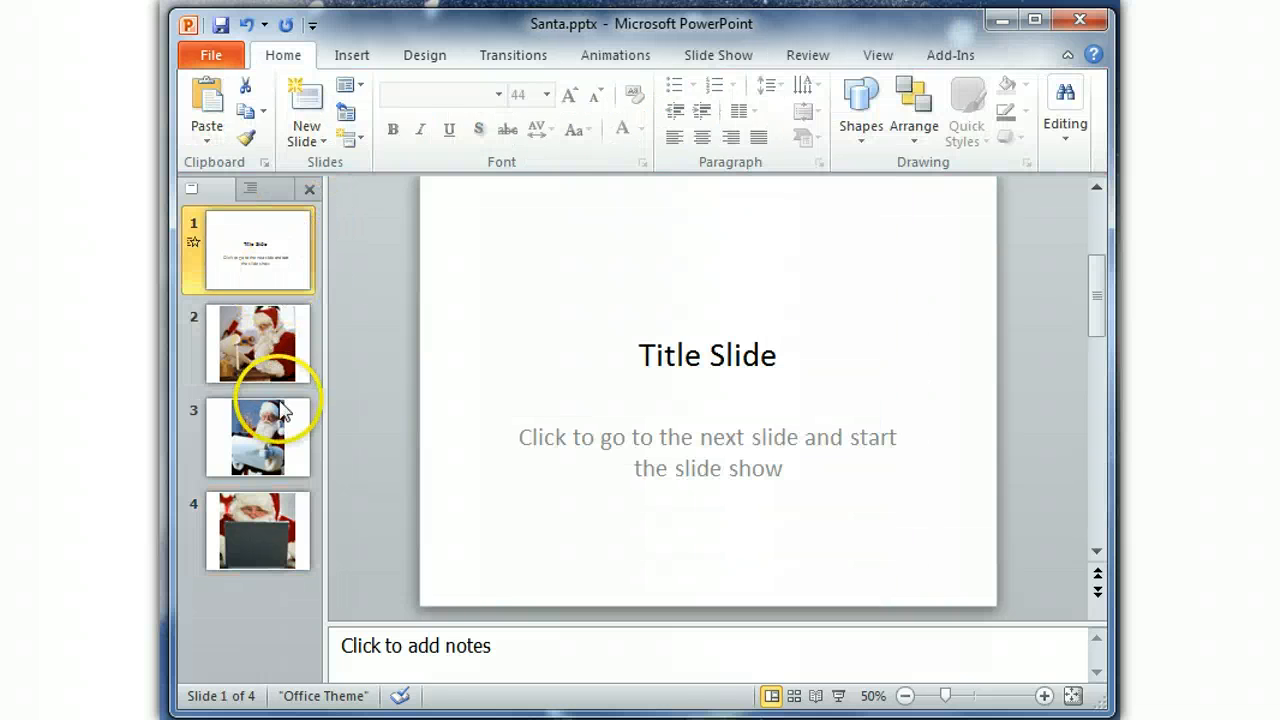
click(515, 58)
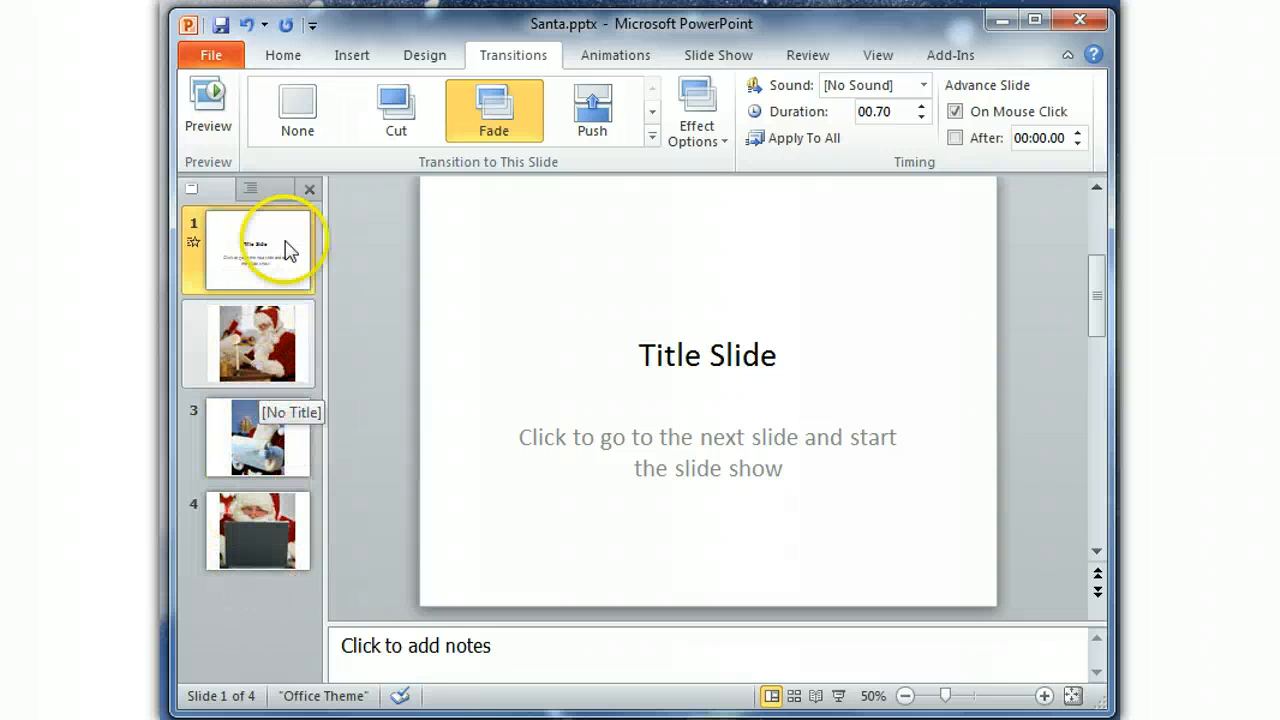
shift+click(256, 537)
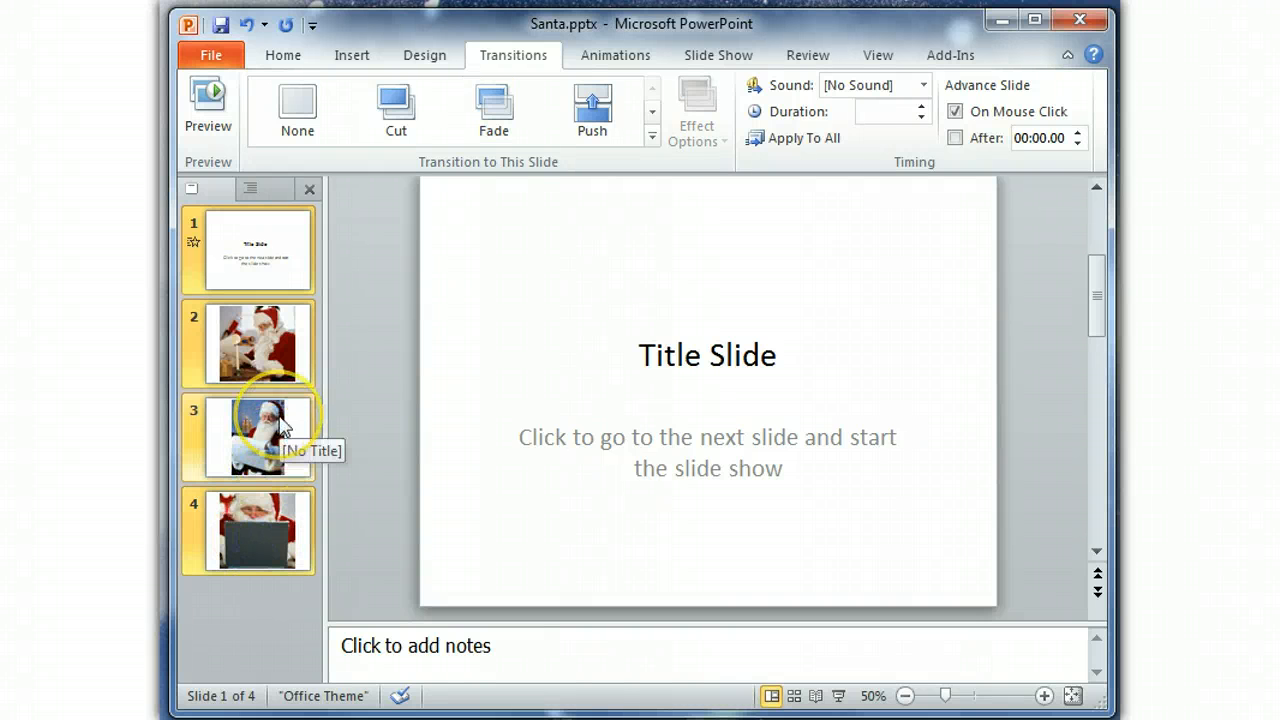
click(494, 112)
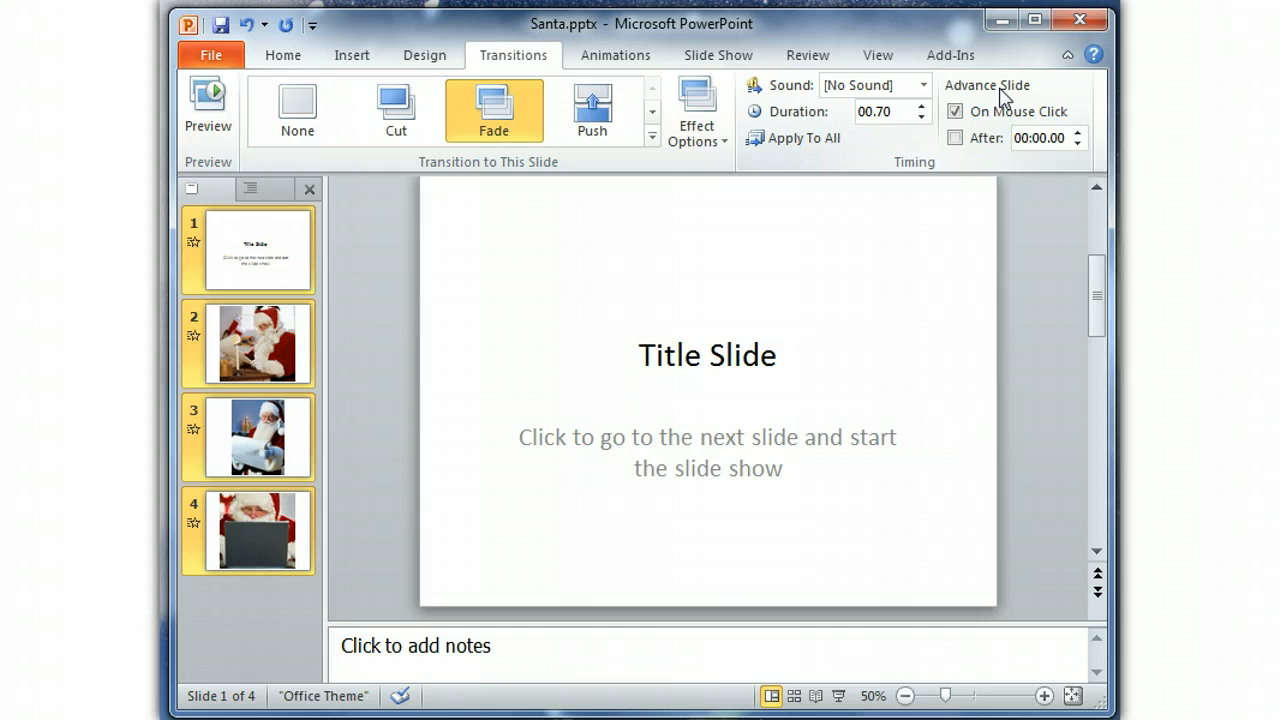
Set slides 2 to 4 to advance automatically after 00:05.00 and turn off advancing on mouse click.
click(297, 356)
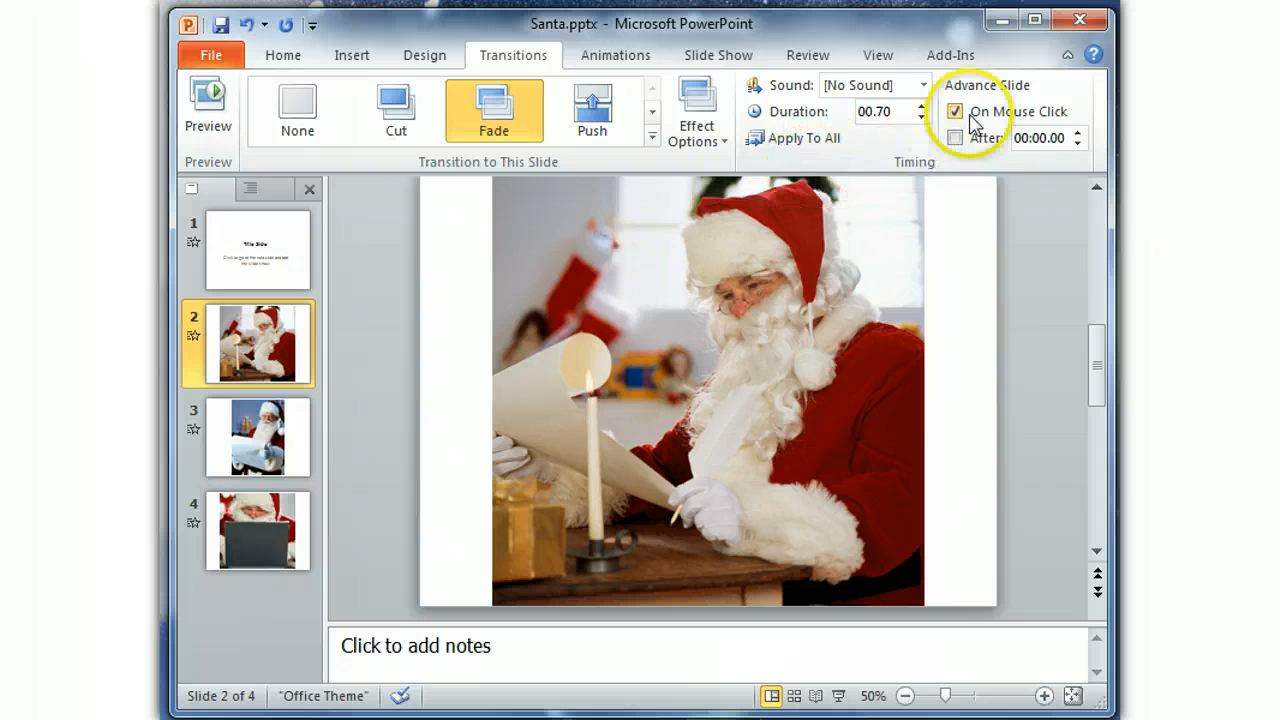
click(262, 447)
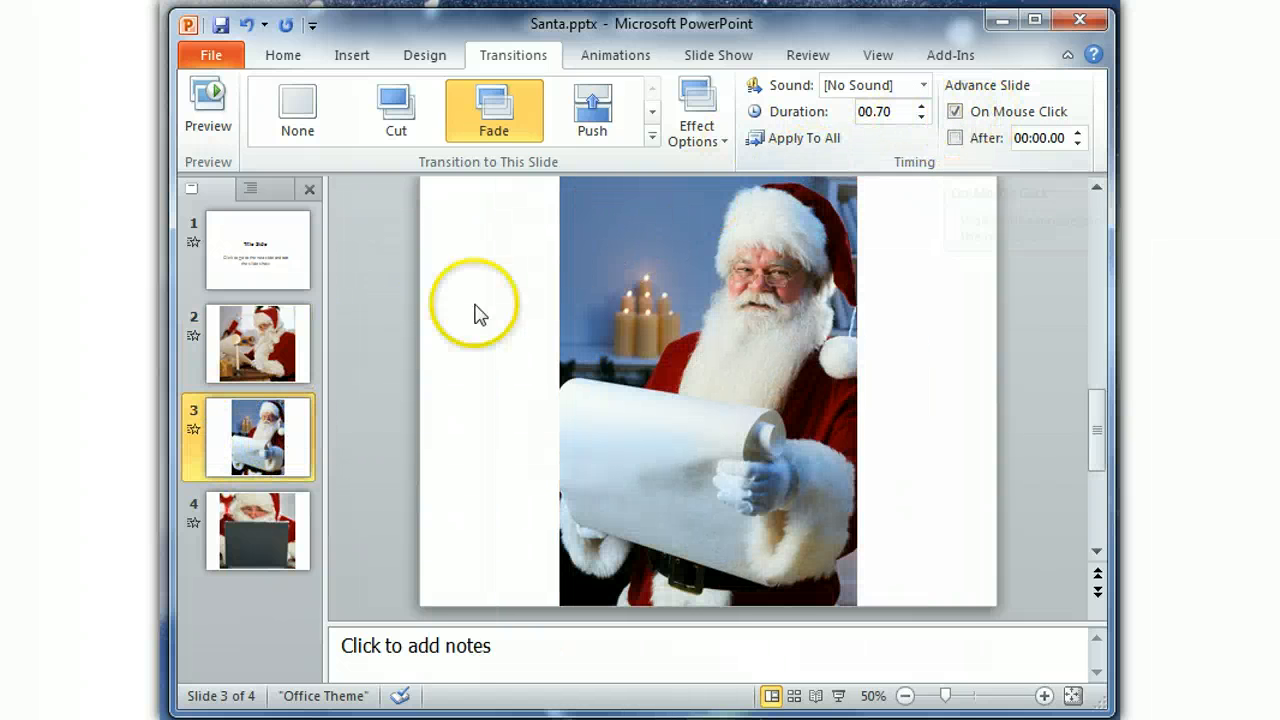
click(298, 327)
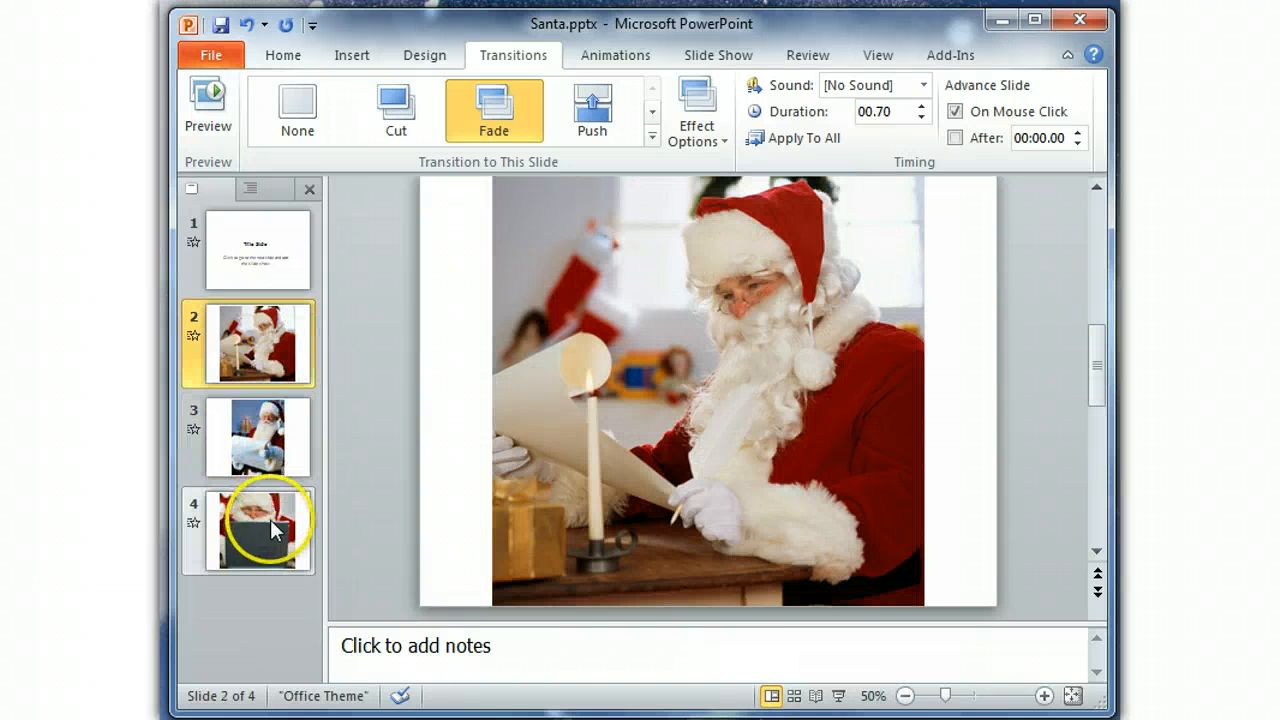
shift+click(307, 549)
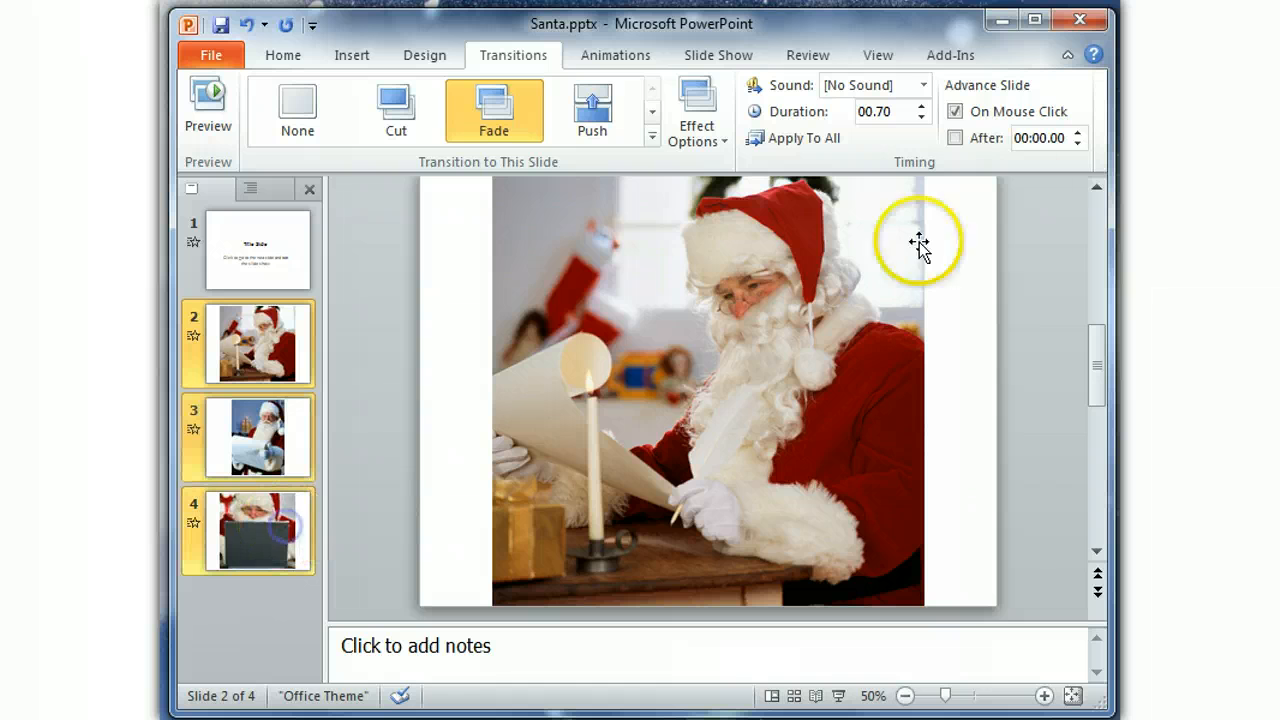
click(955, 111)
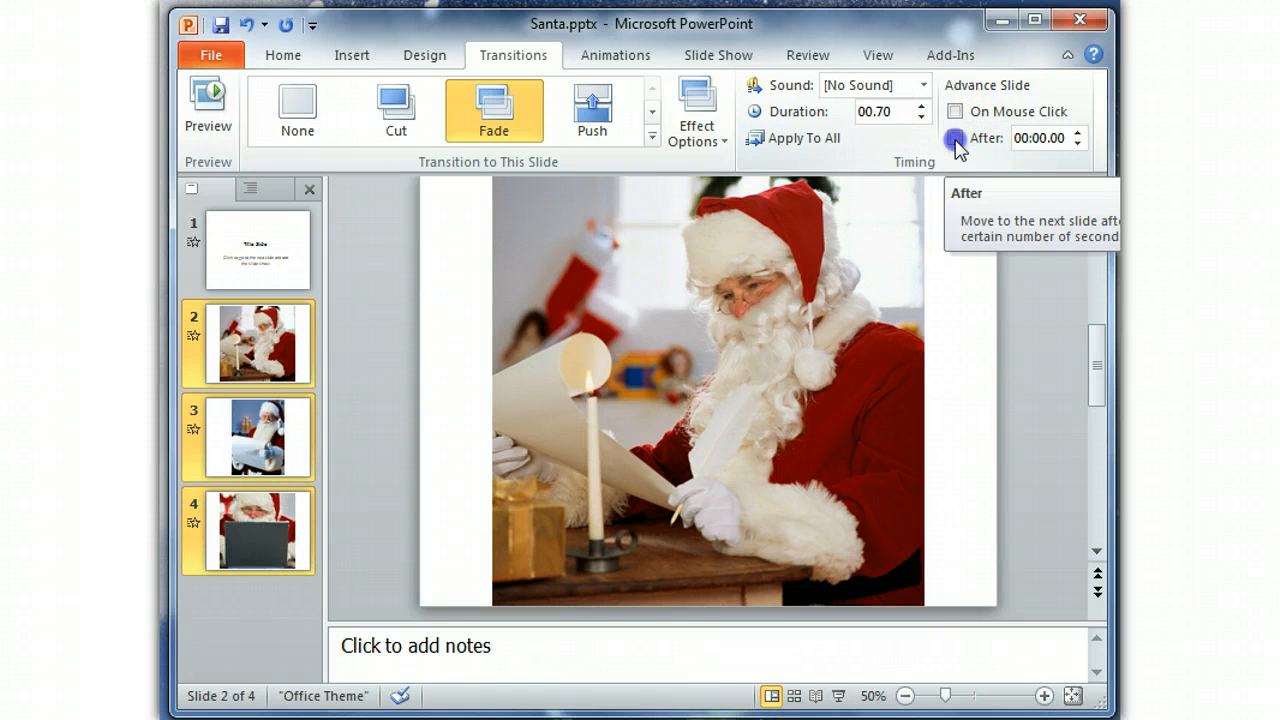
click(955, 138)
click(1077, 133)
click(1077, 133)
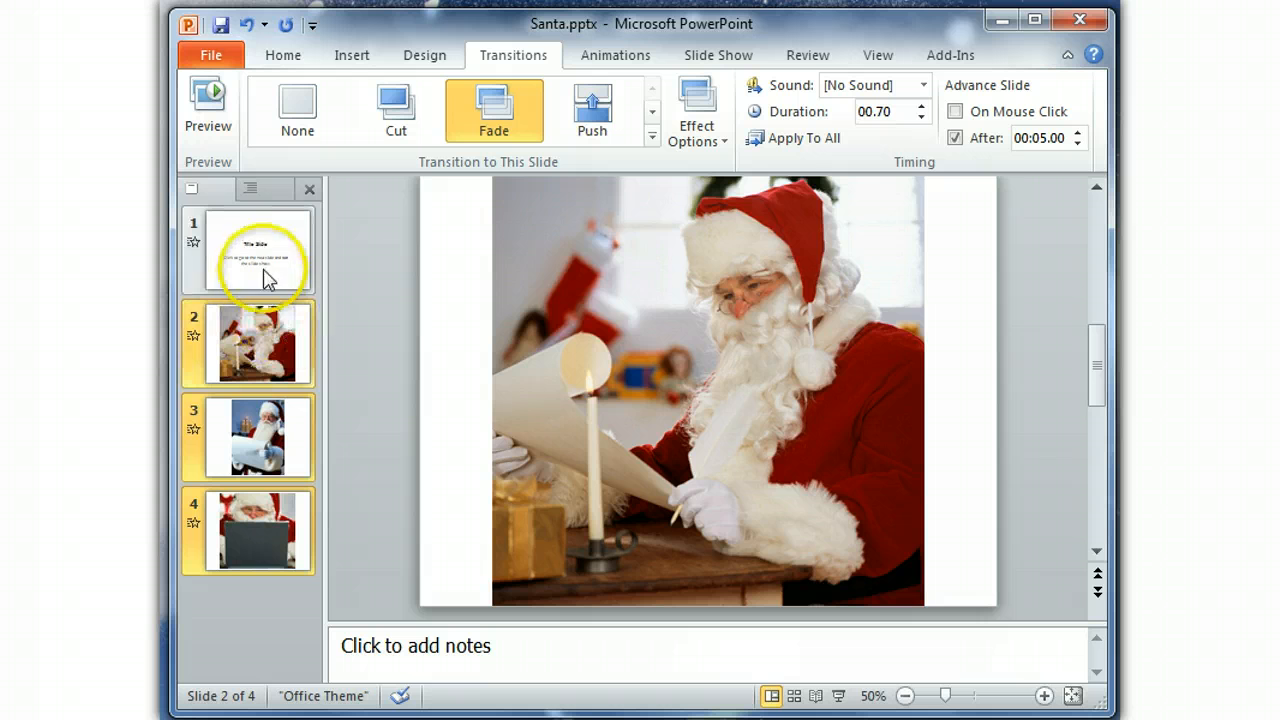
Check the advance timing settings of each slide from 1 to 4.
click(296, 242)
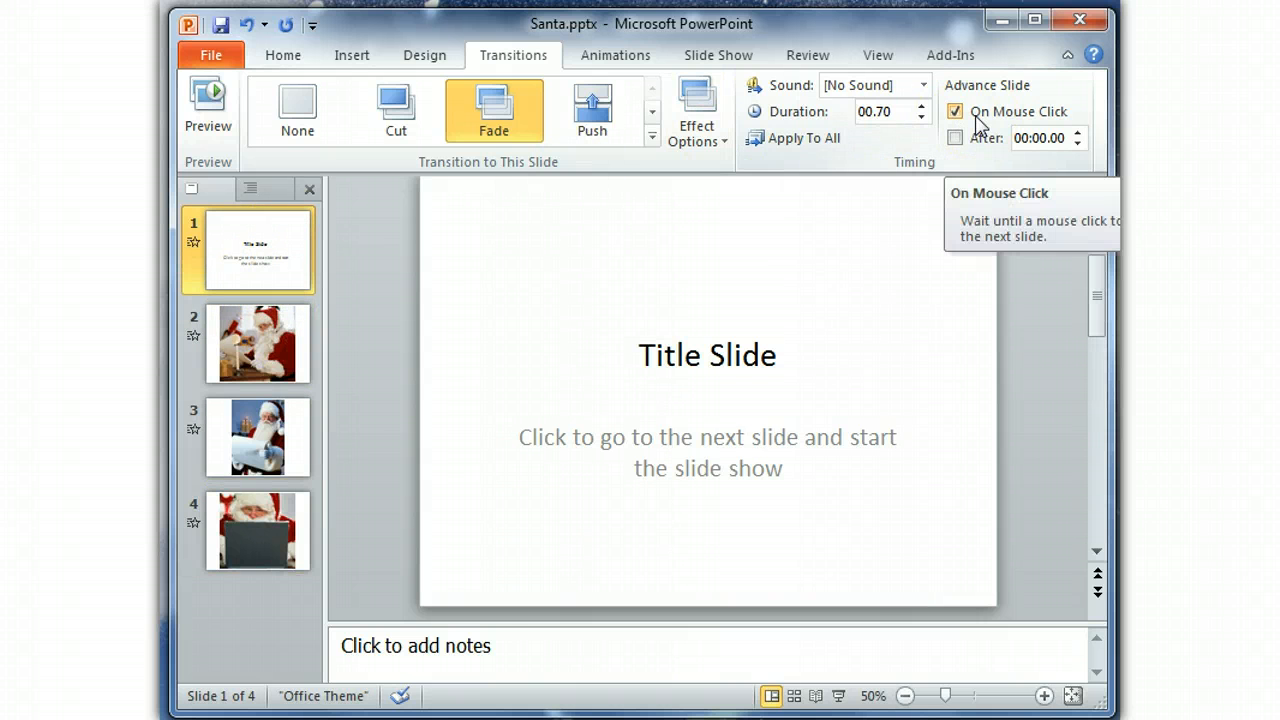
click(246, 355)
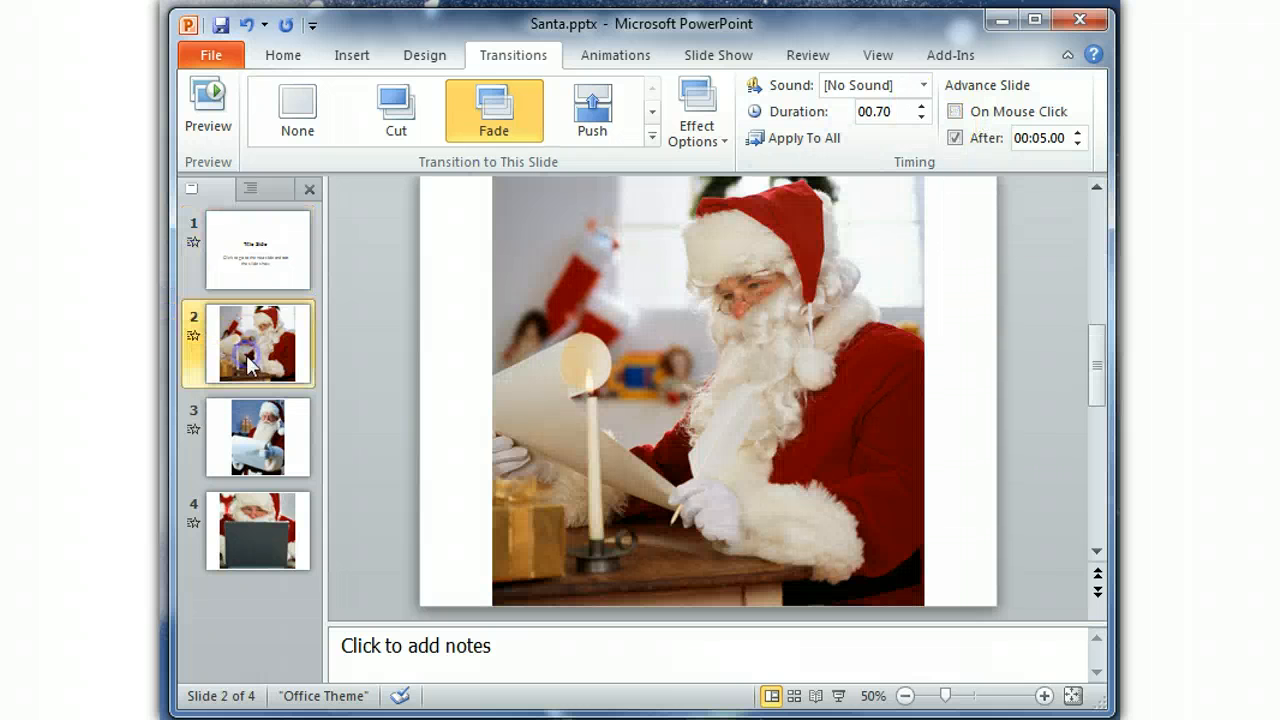
click(284, 438)
click(285, 530)
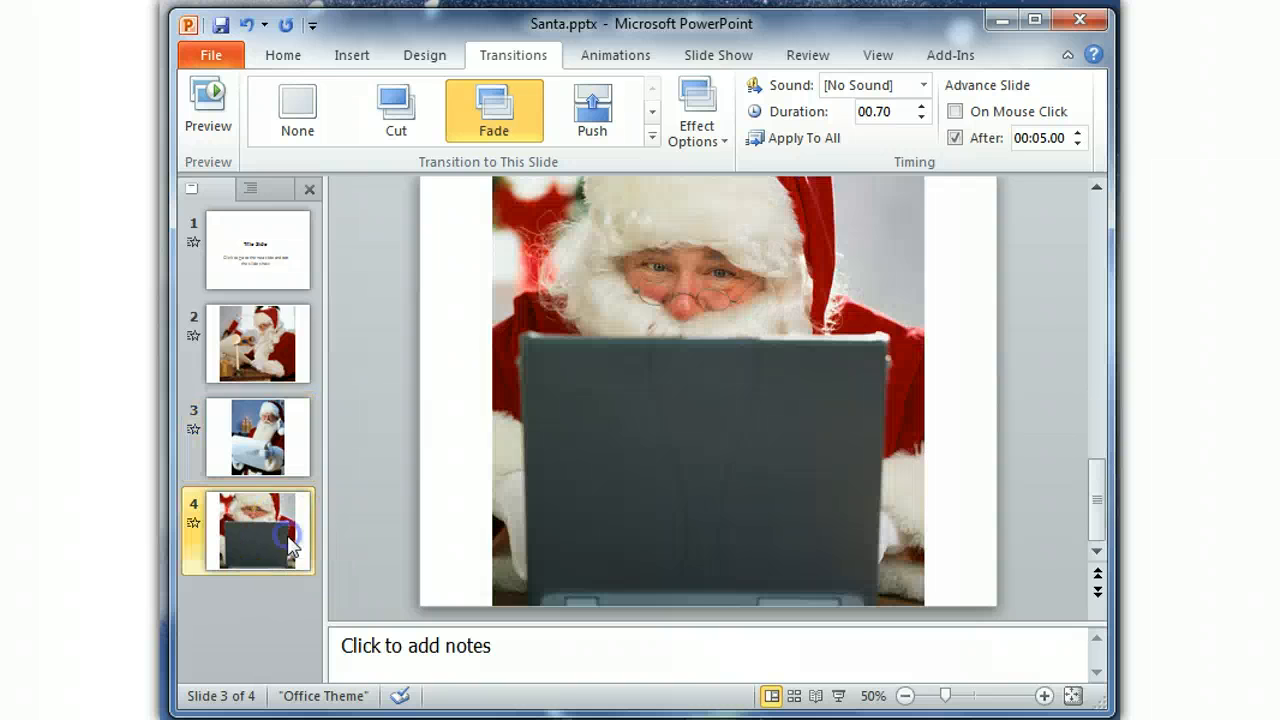
Insert the audio file Maid with the Flaxen Hair.mp3 from the Sample Music folder on slide 2.
click(243, 340)
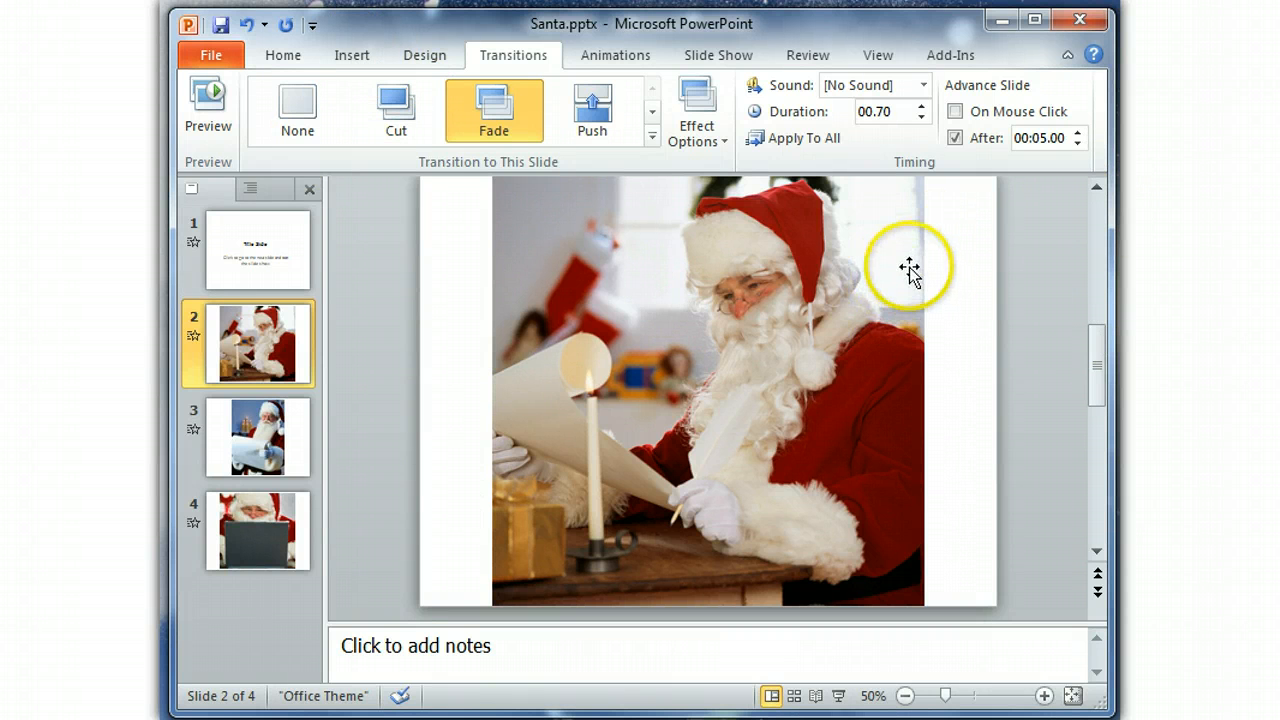
click(338, 58)
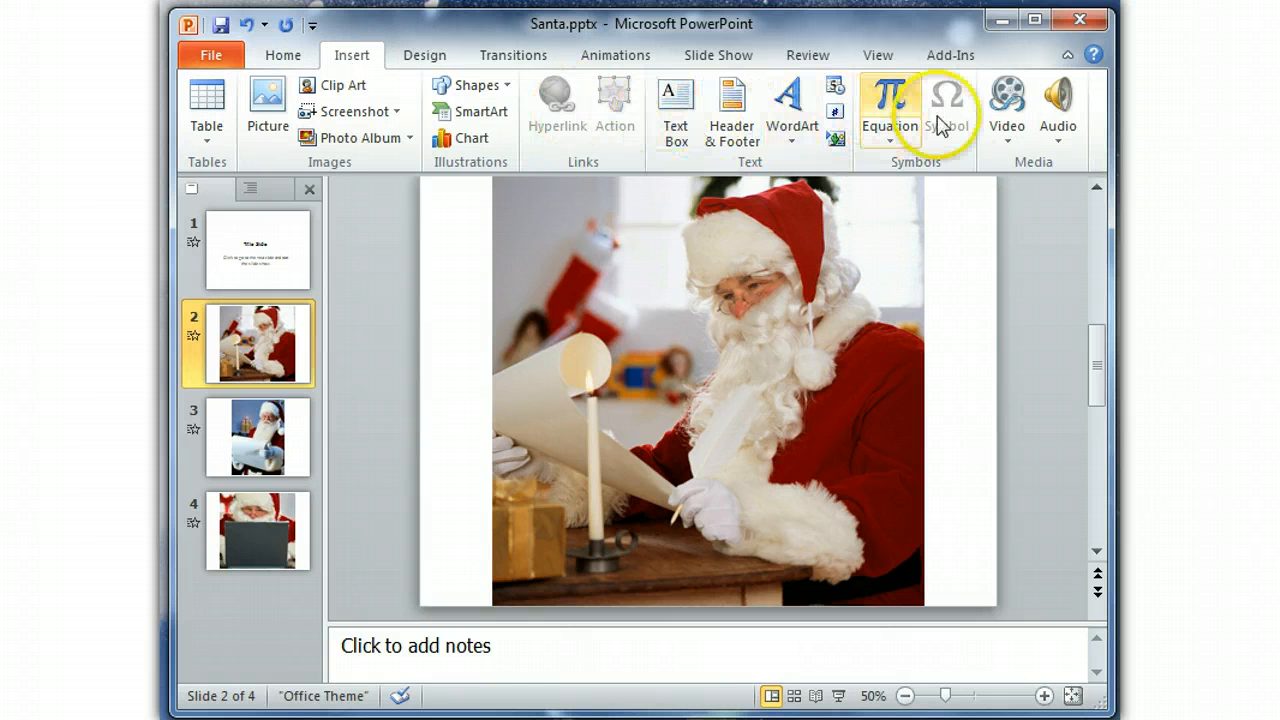
click(1062, 145)
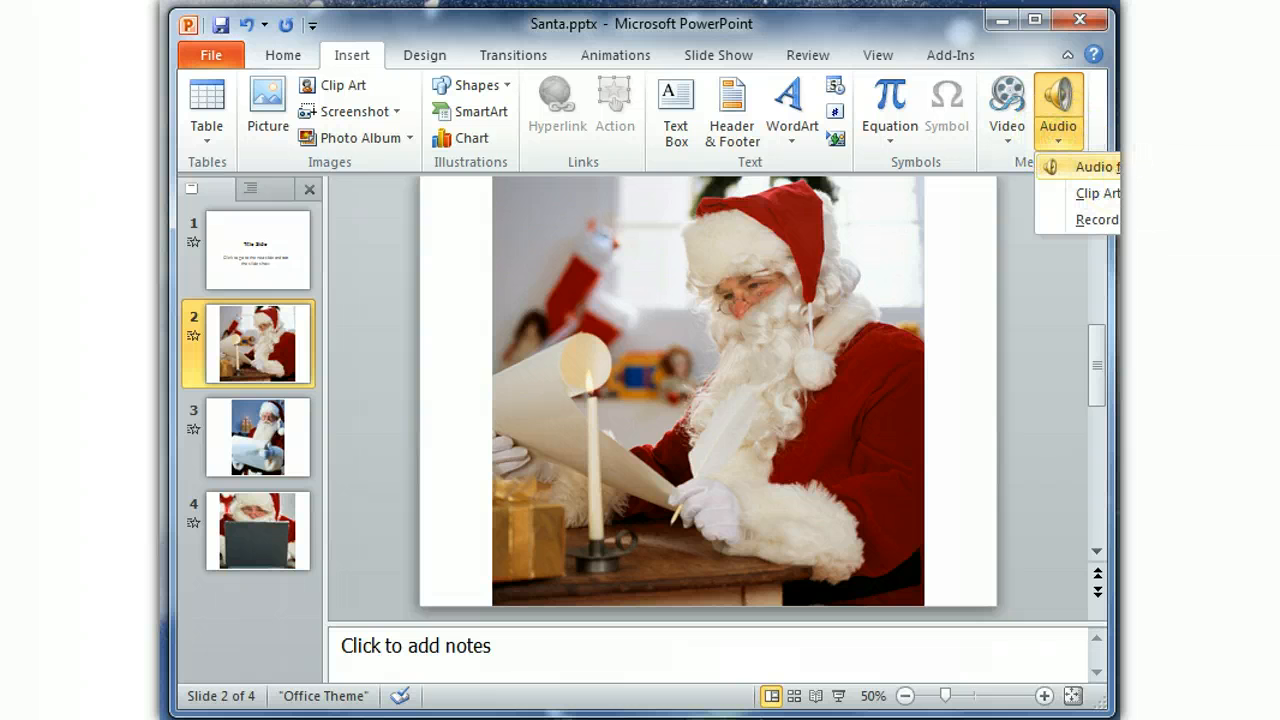
click(1090, 167)
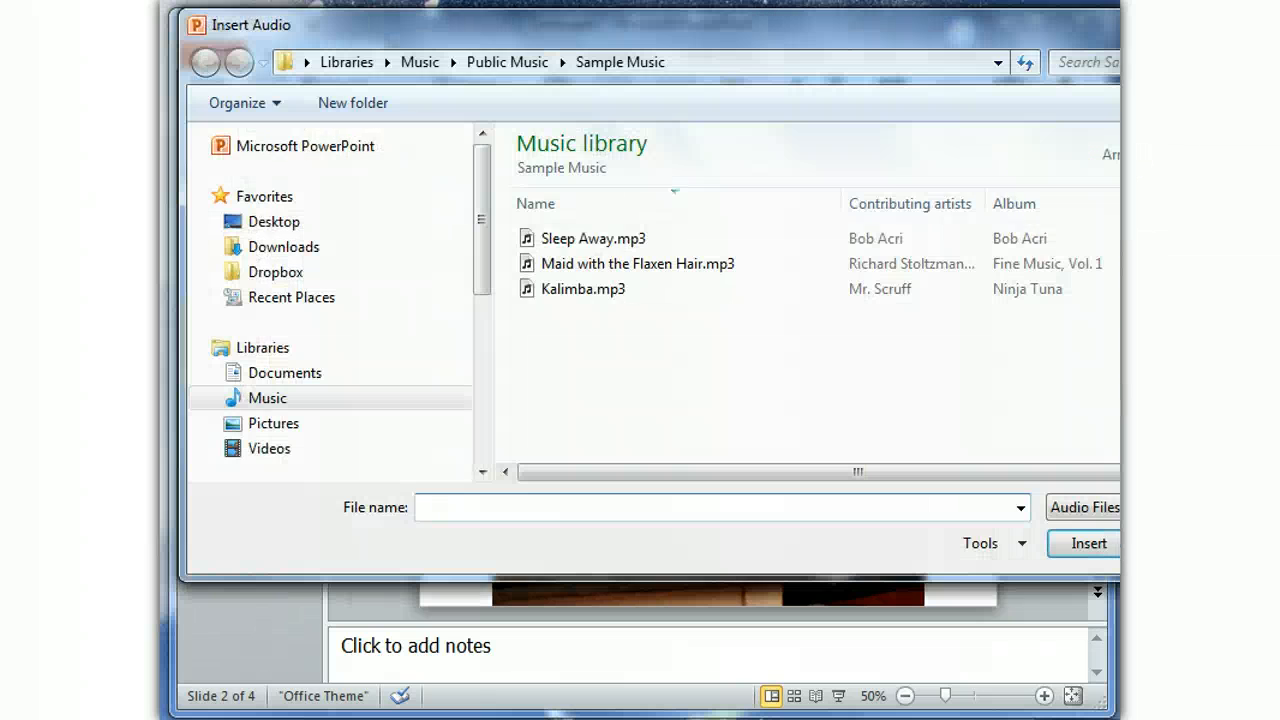
click(605, 266)
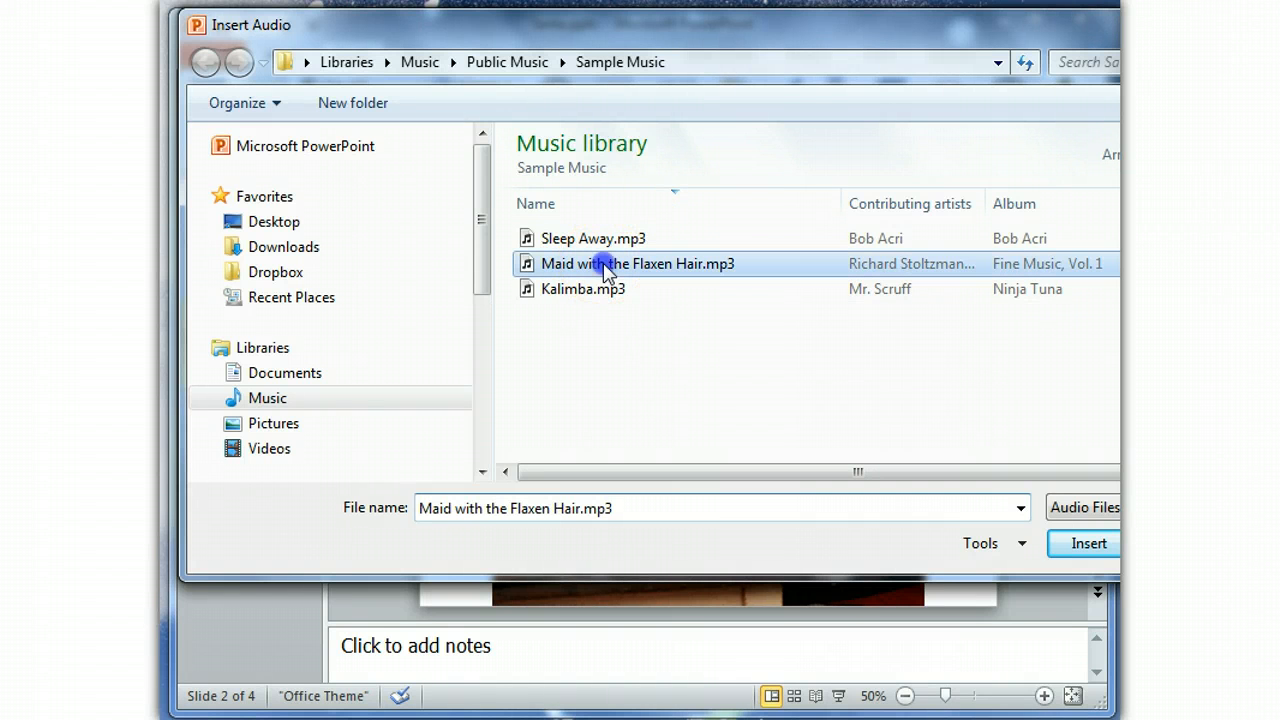
click(1056, 543)
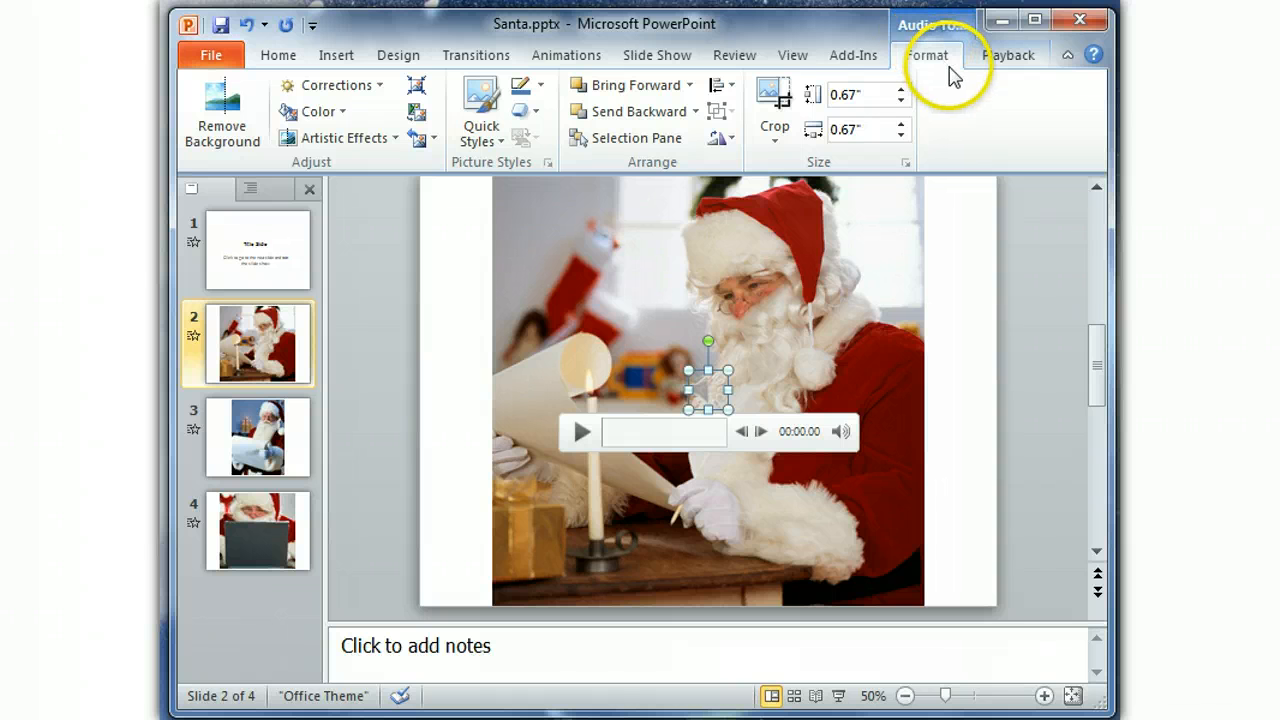
Set the audio clip to play across slides with its icon hidden during the show, and save the presentation.
click(1014, 60)
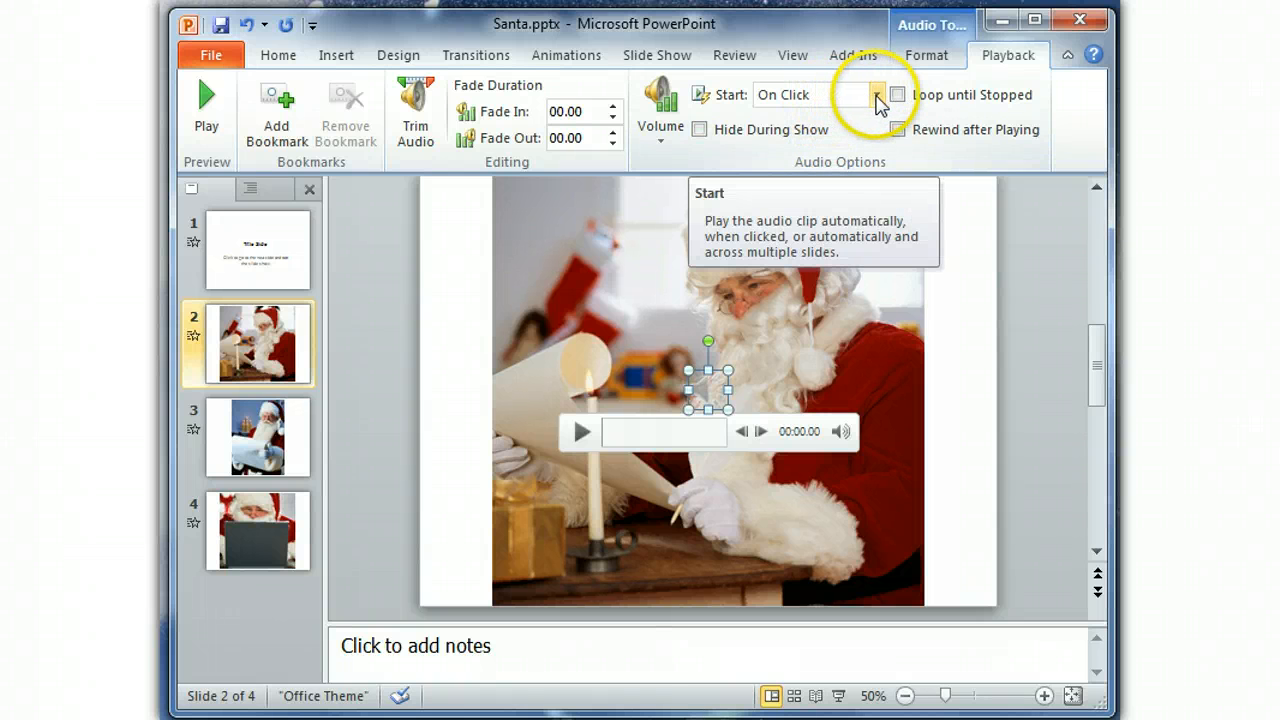
click(876, 96)
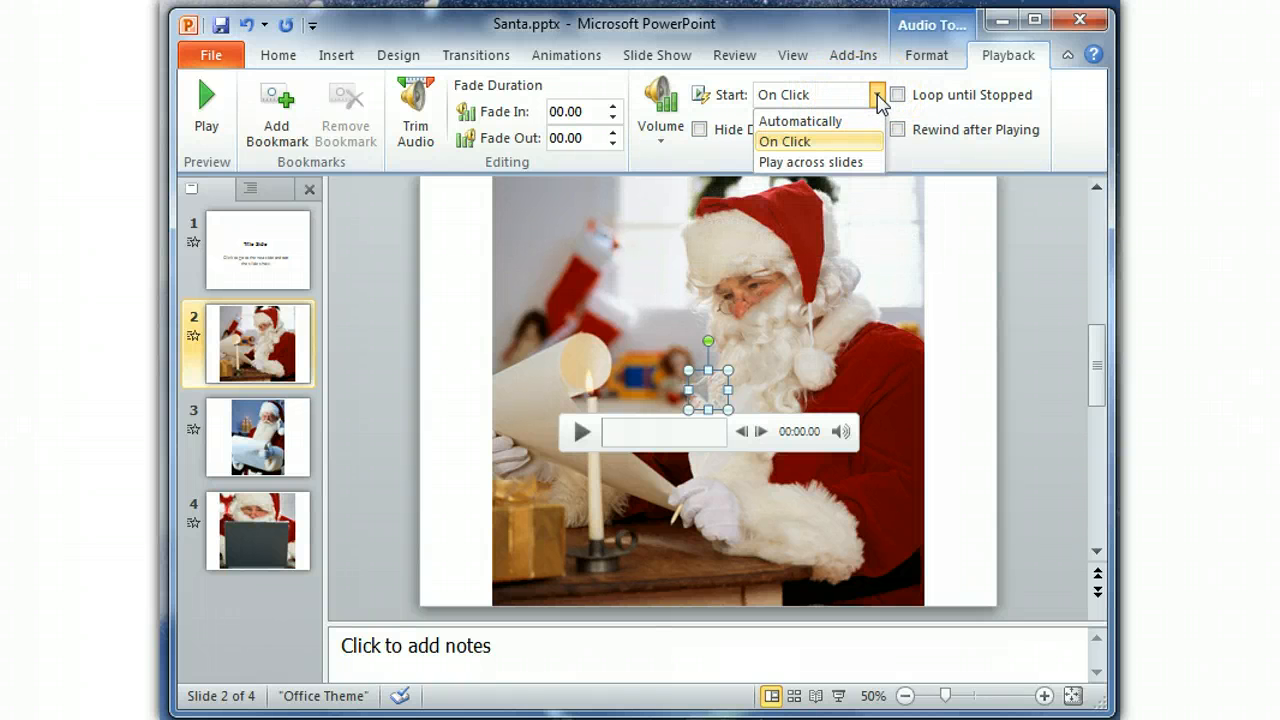
click(818, 163)
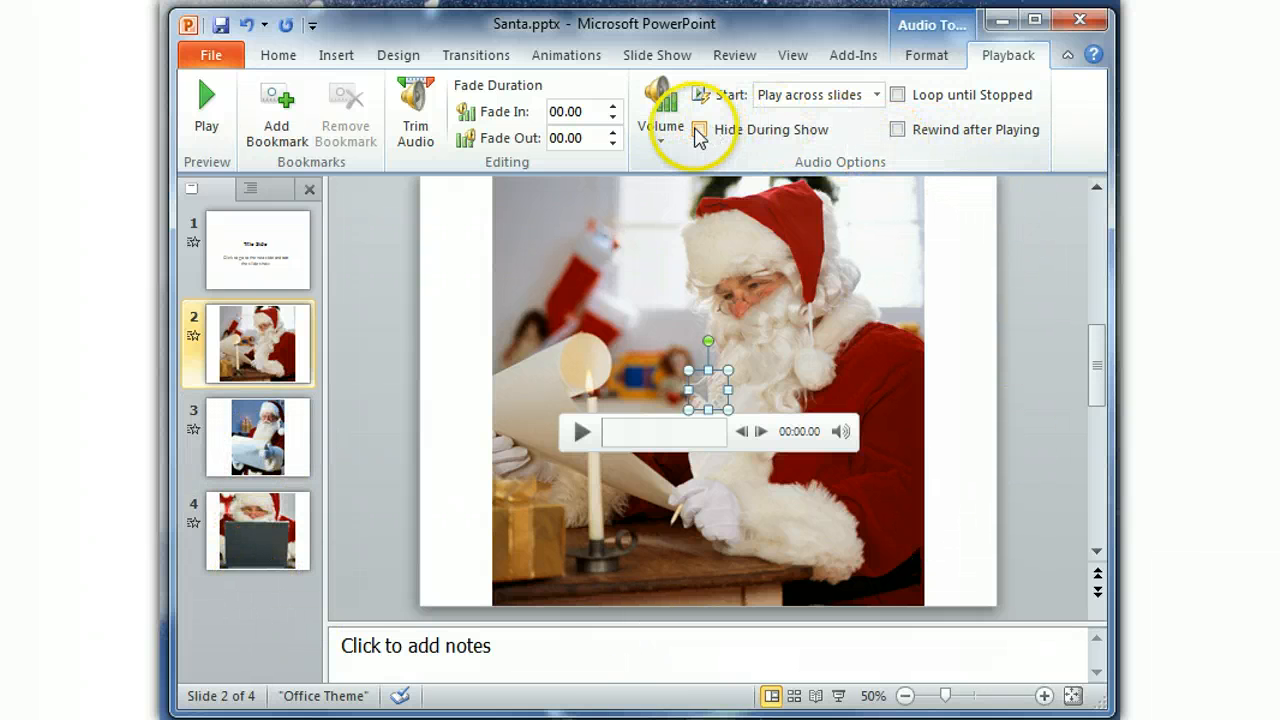
click(699, 130)
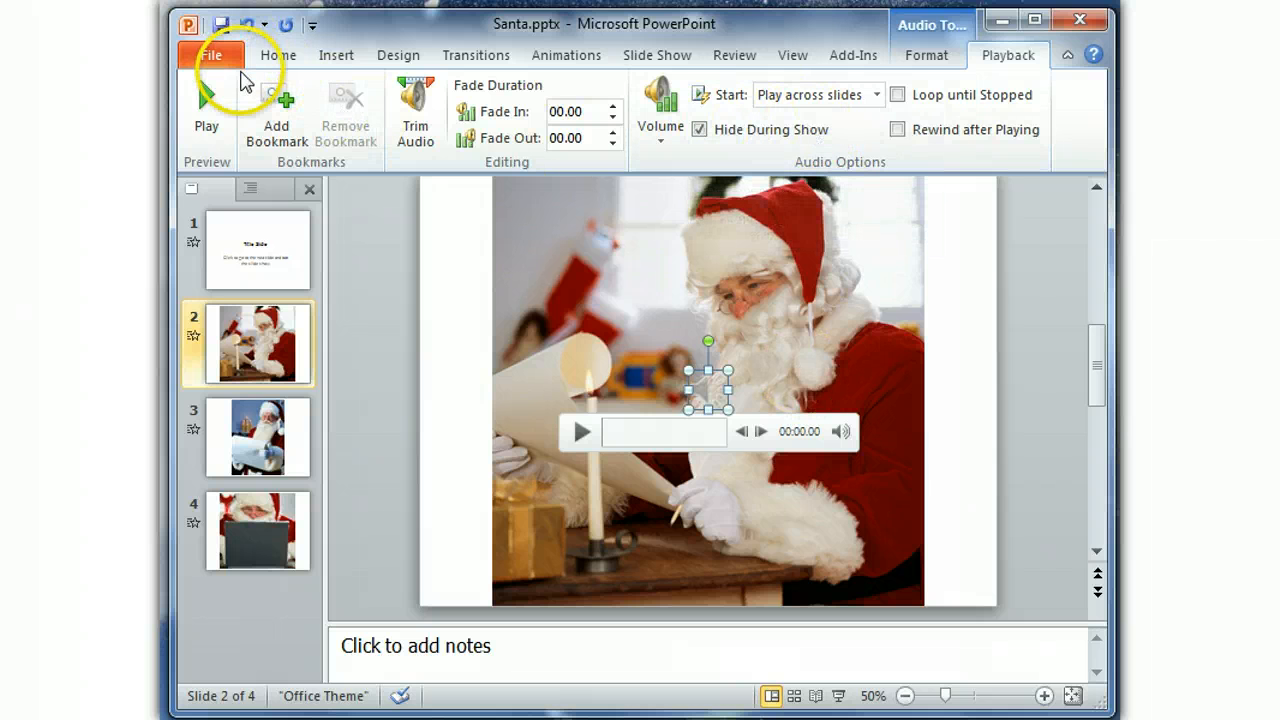
click(222, 27)
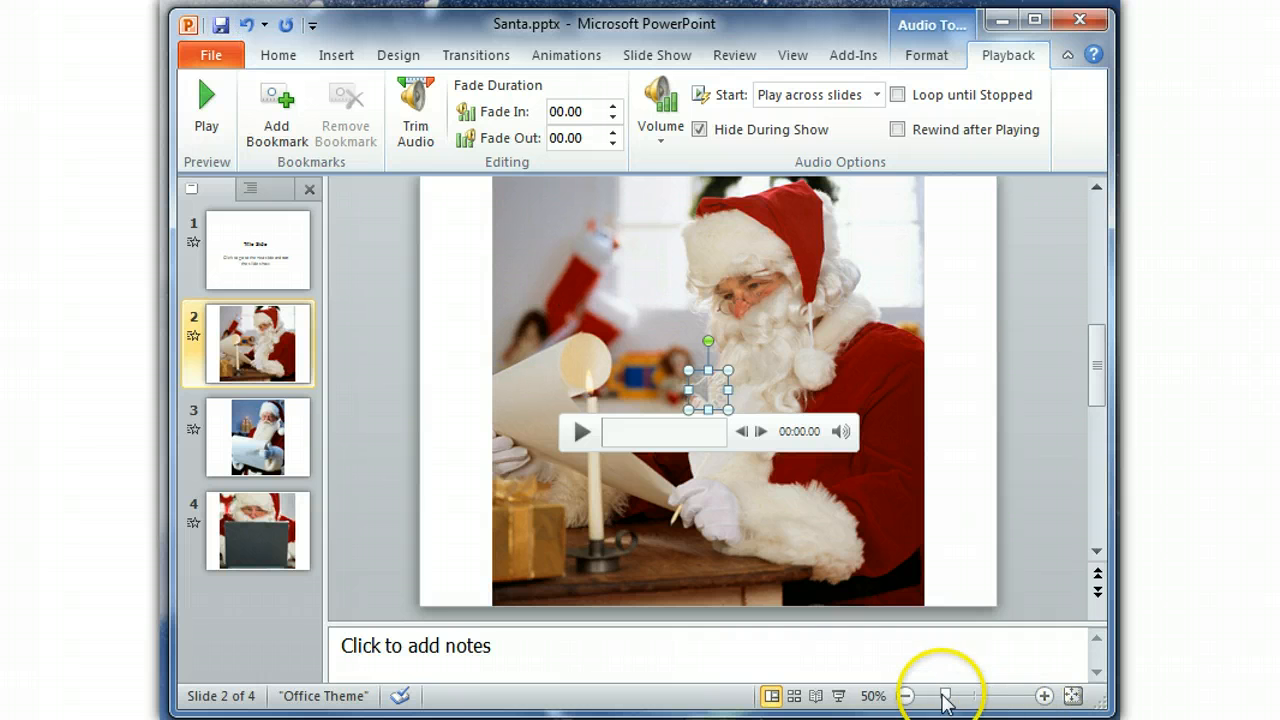
Run the slide show from slide 2 through the last slide and exit at the end.
click(833, 695)
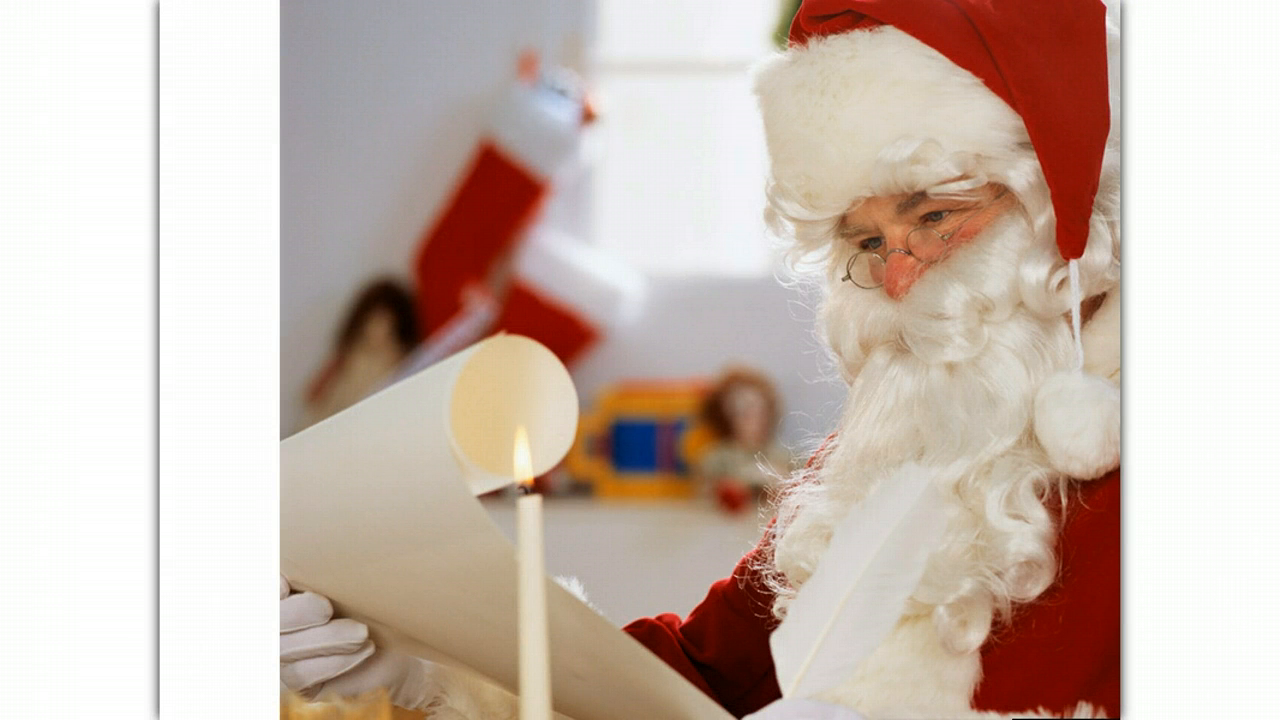
key(Right)
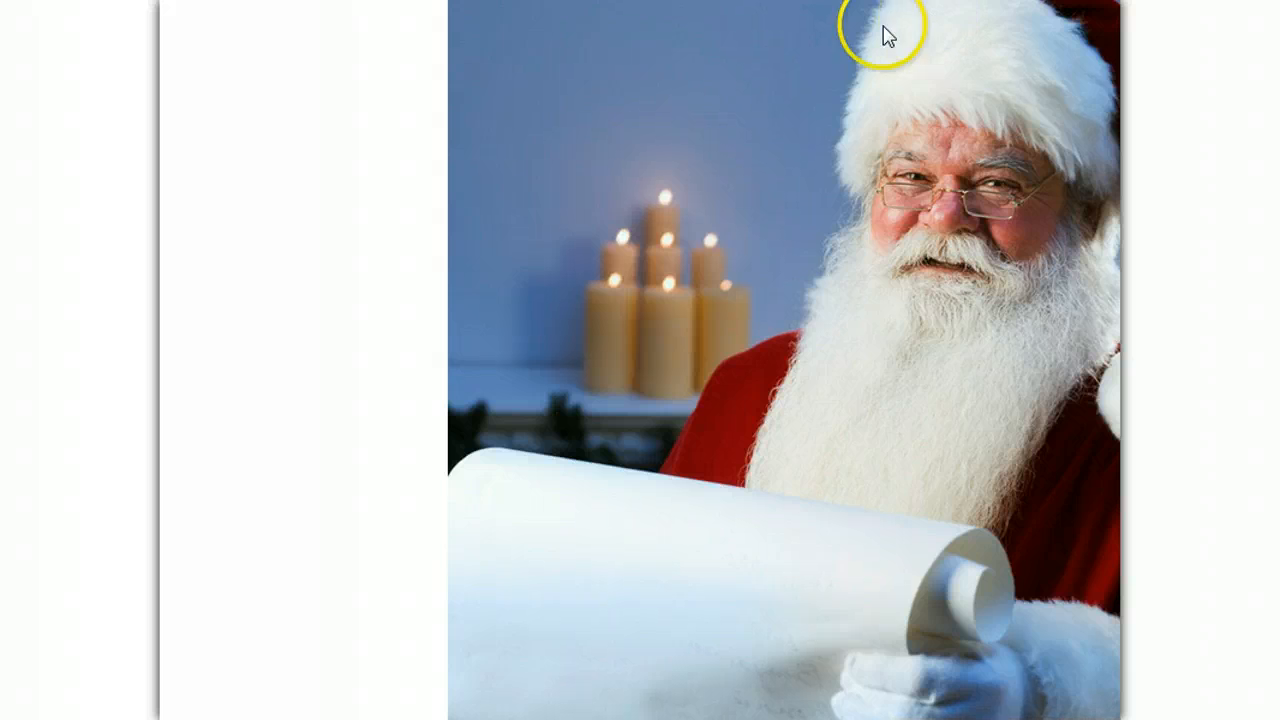
click(848, 32)
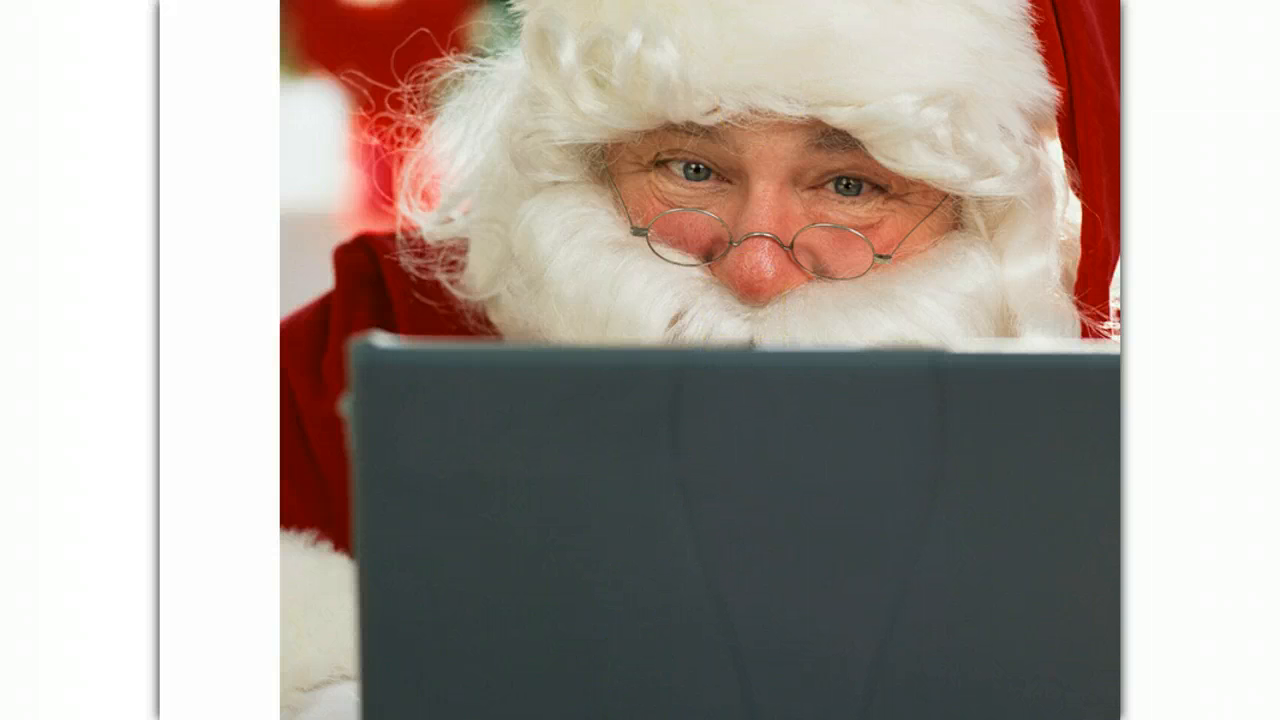
click(661, 695)
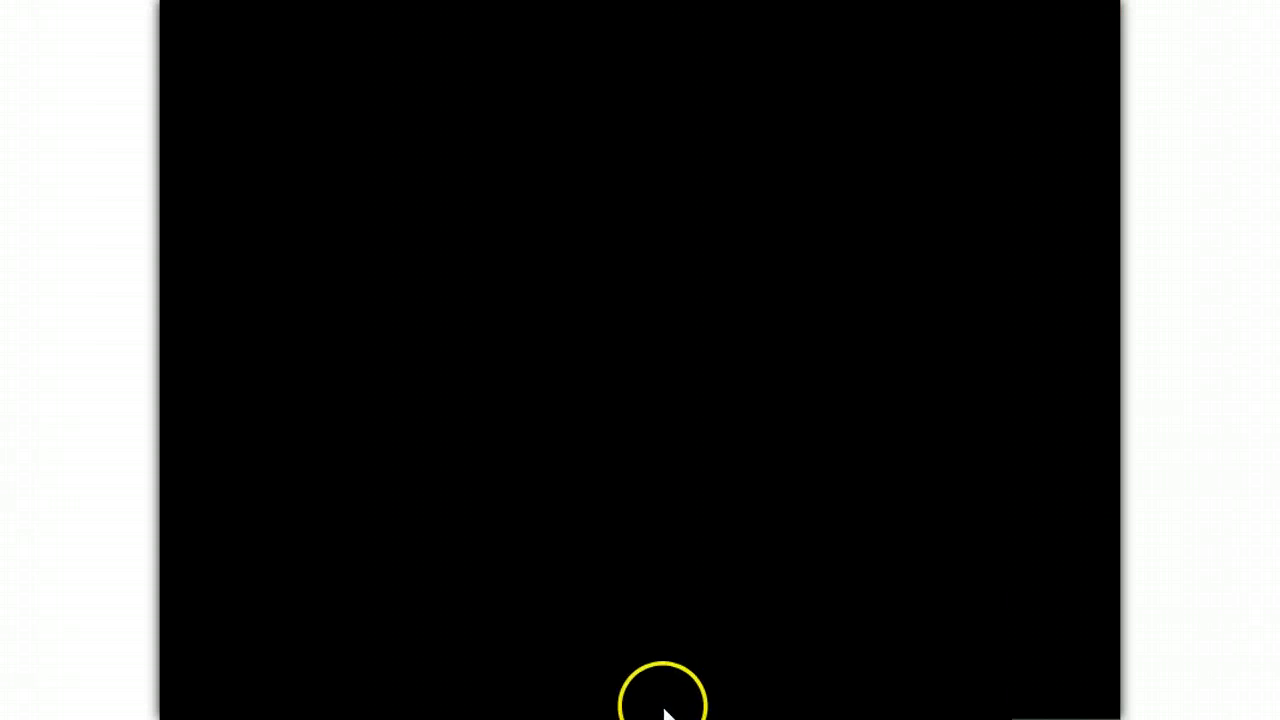
click(691, 580)
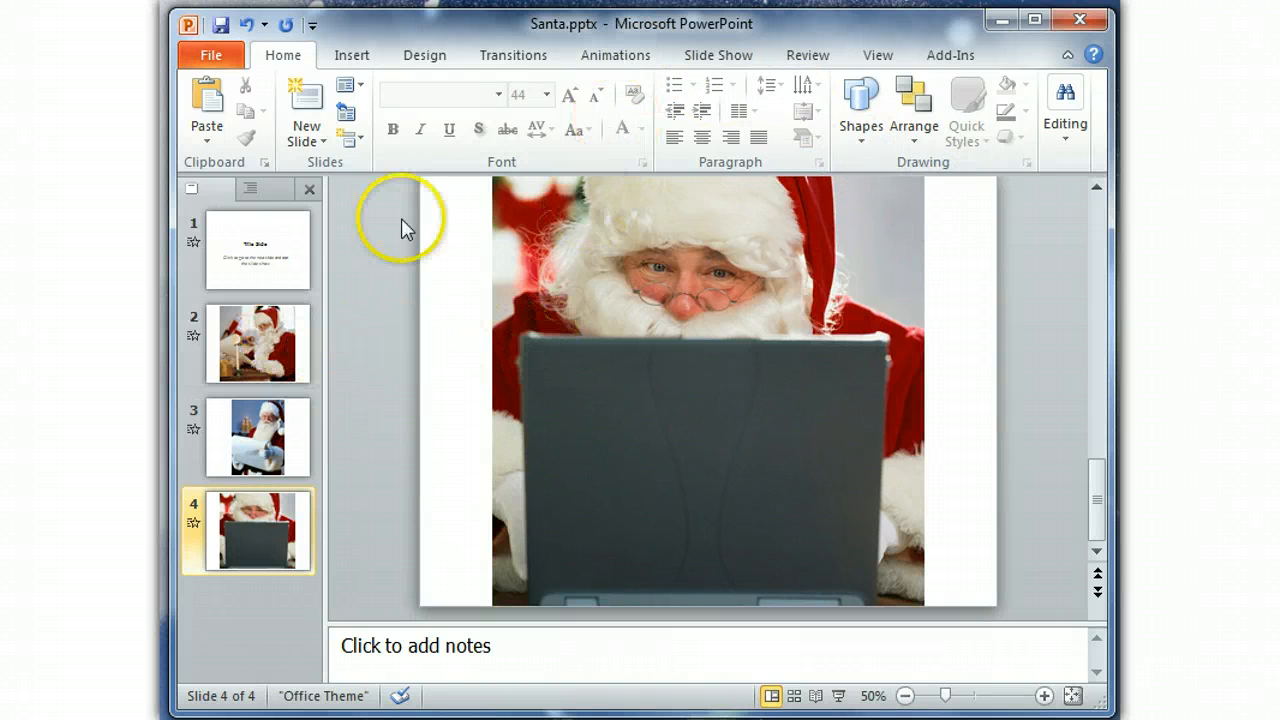
Examine the start and stop playing settings in the effect options of slide 2's audio animation, and close them without changes.
click(623, 54)
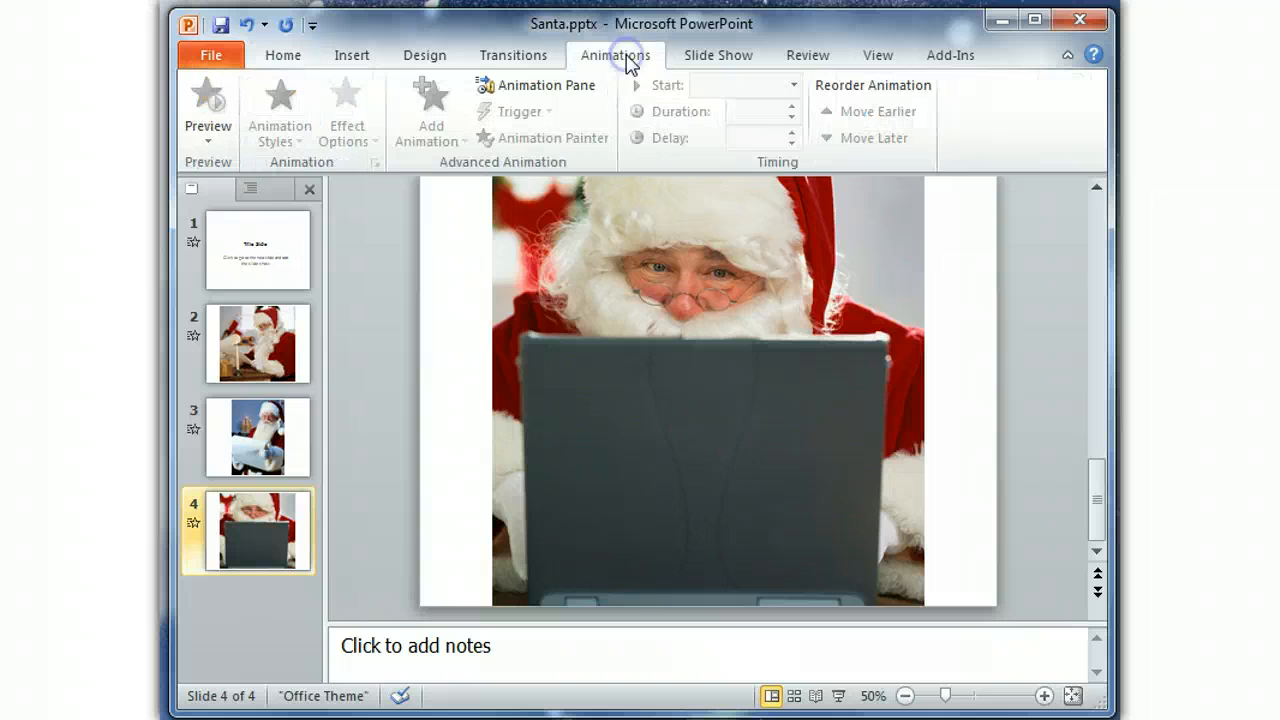
click(290, 333)
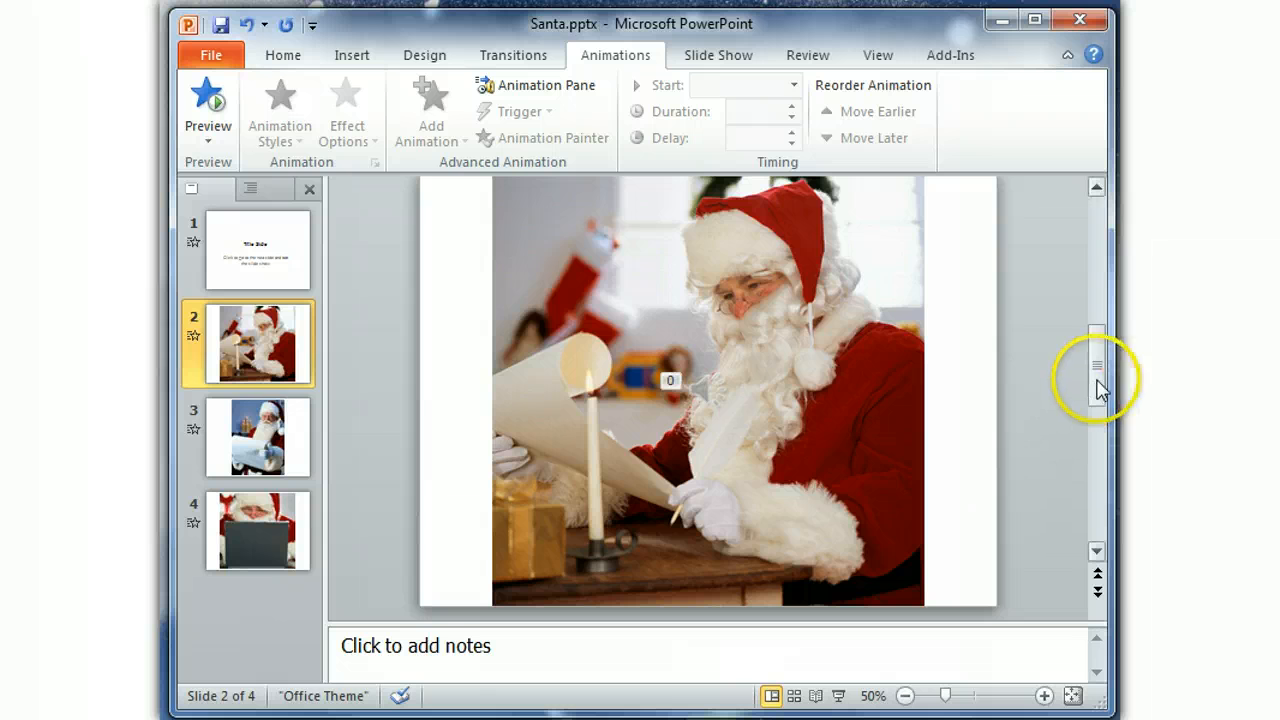
drag(1097, 382, 1098, 369)
click(716, 390)
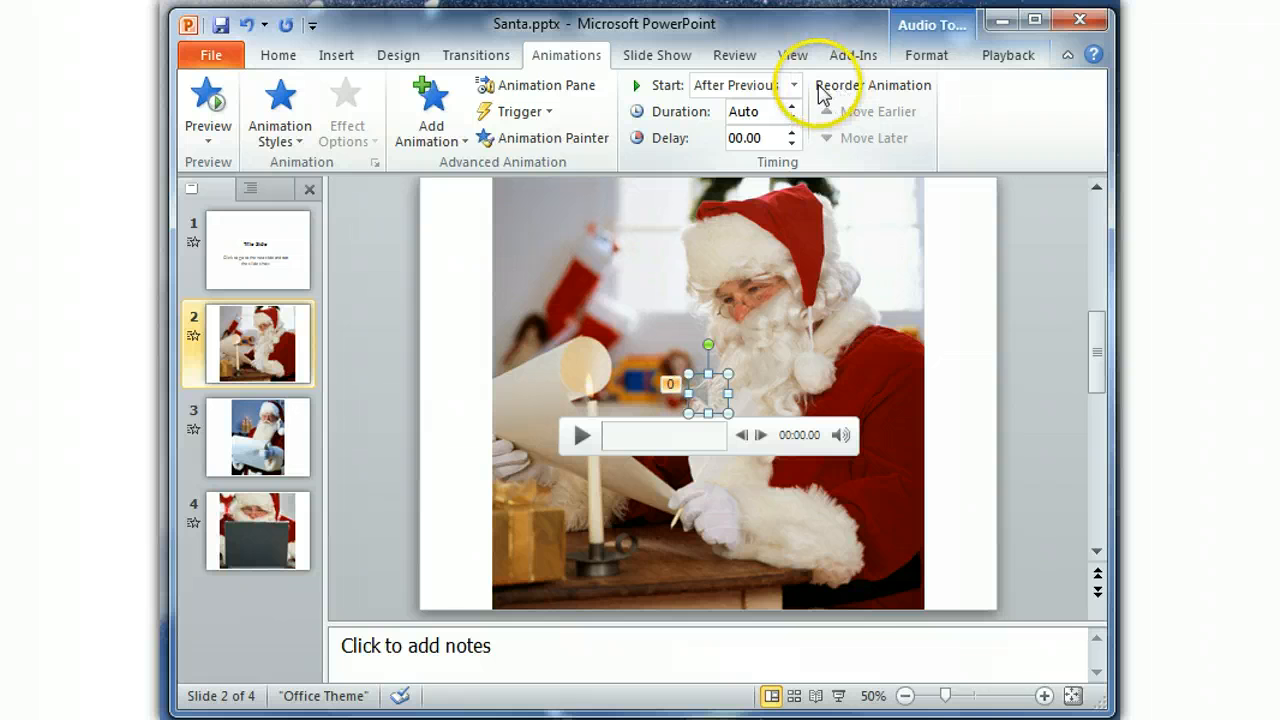
click(517, 92)
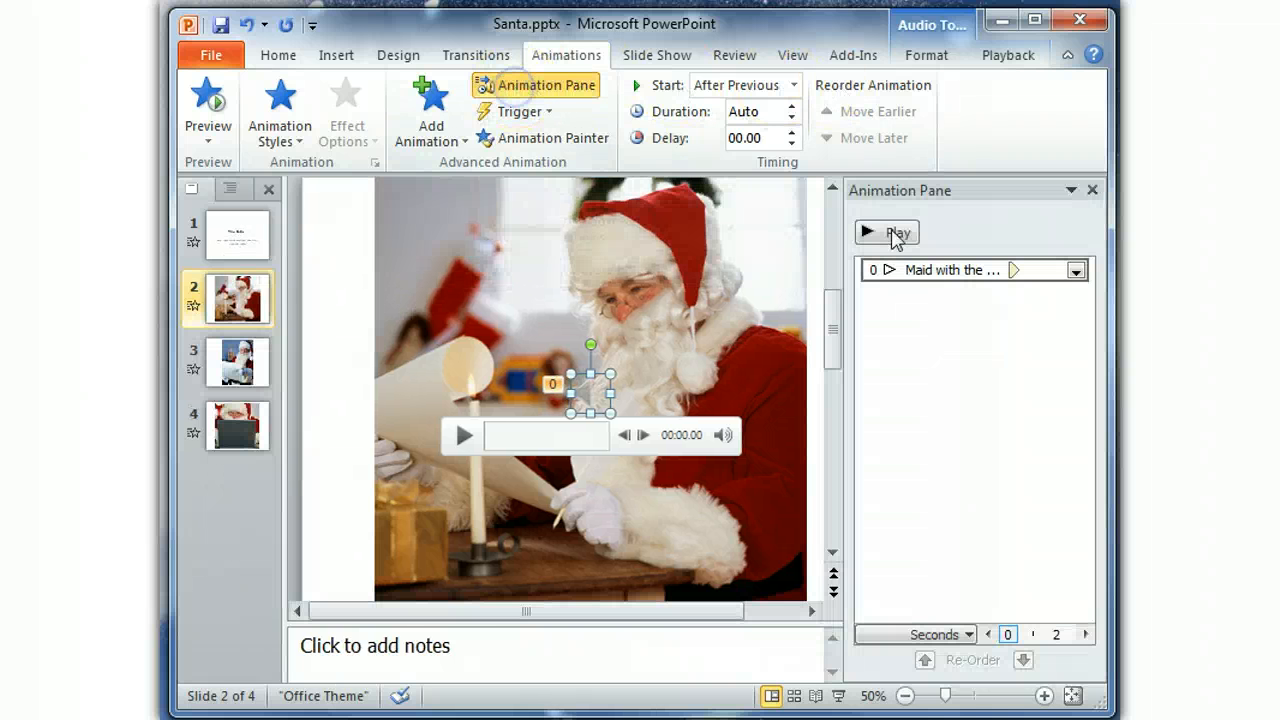
click(1075, 273)
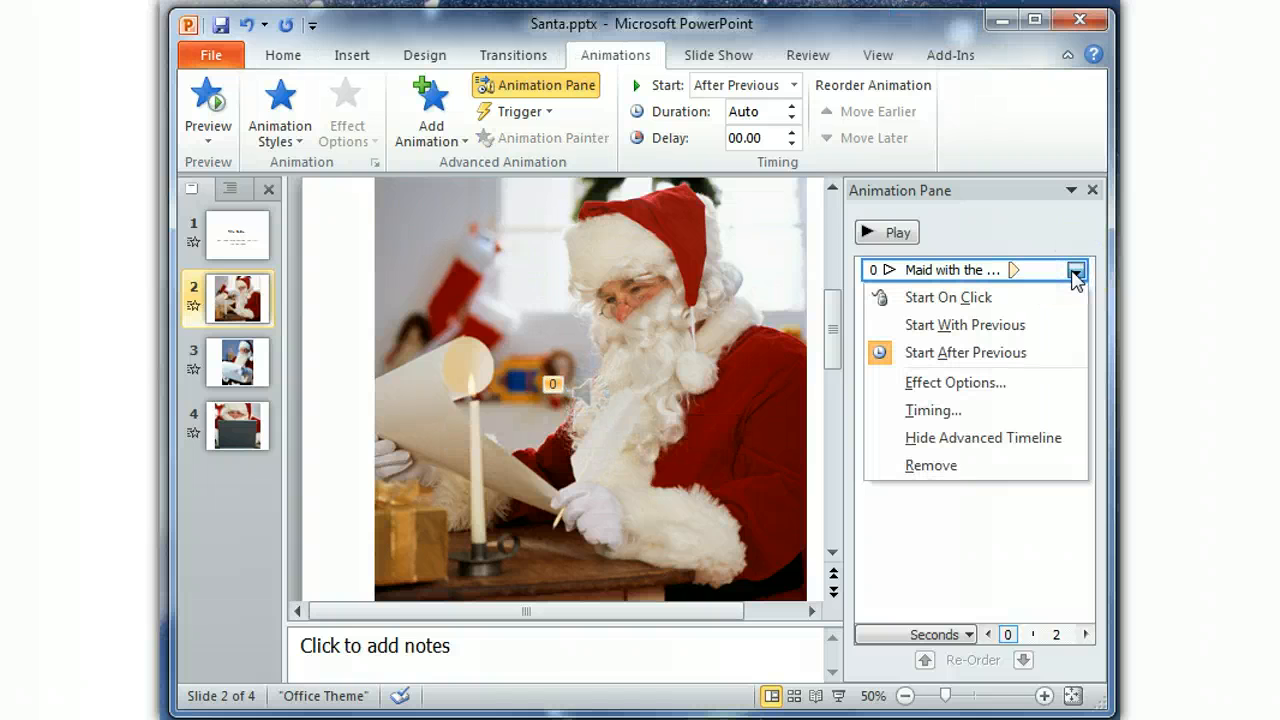
click(955, 383)
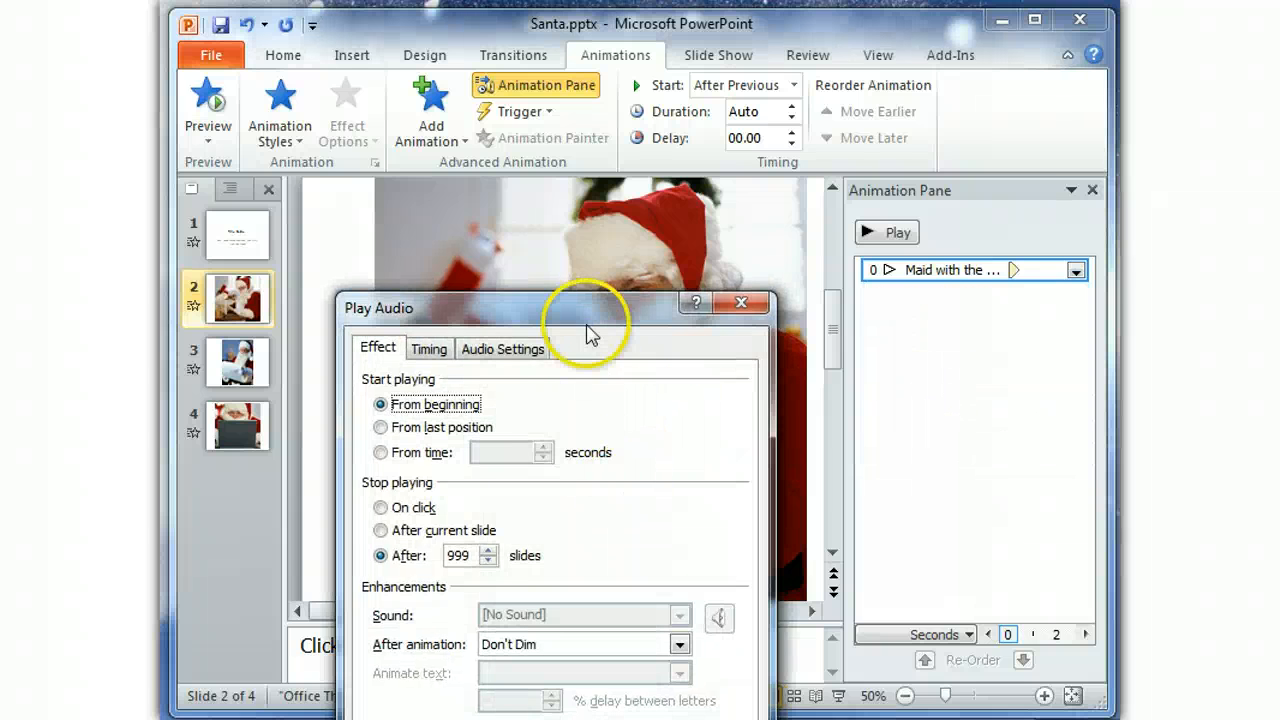
drag(586, 318, 615, 156)
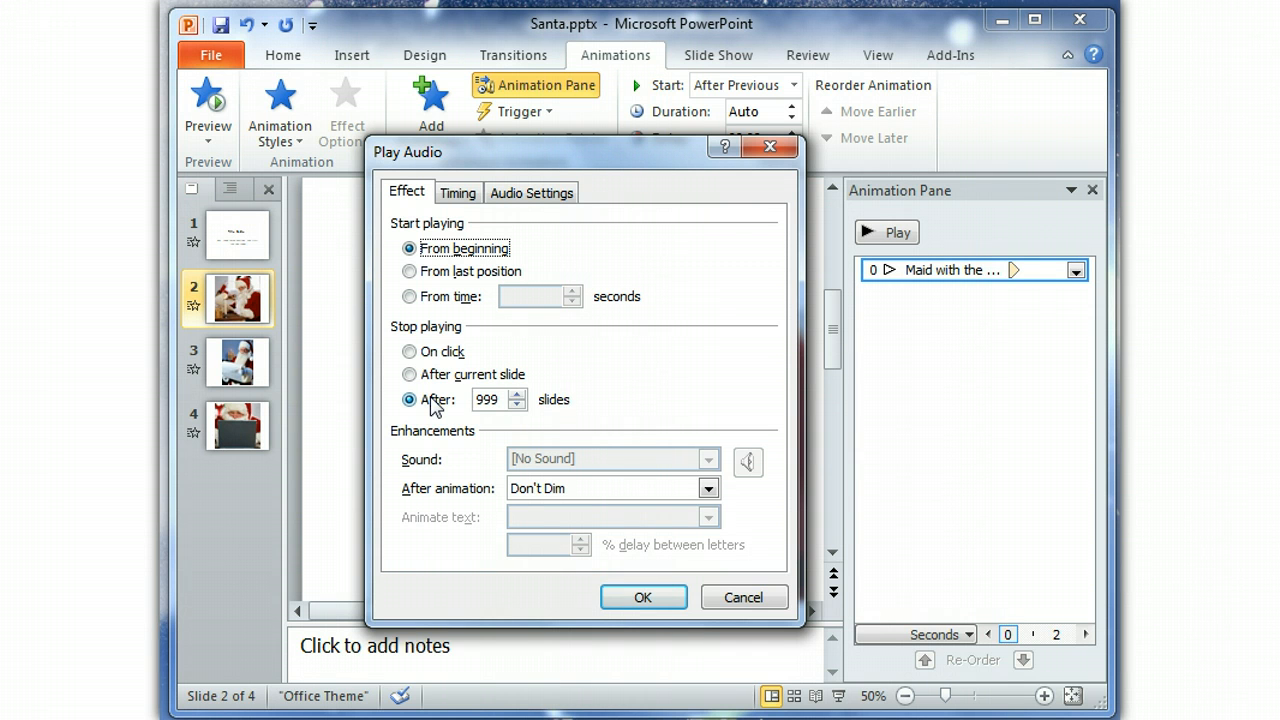
click(500, 399)
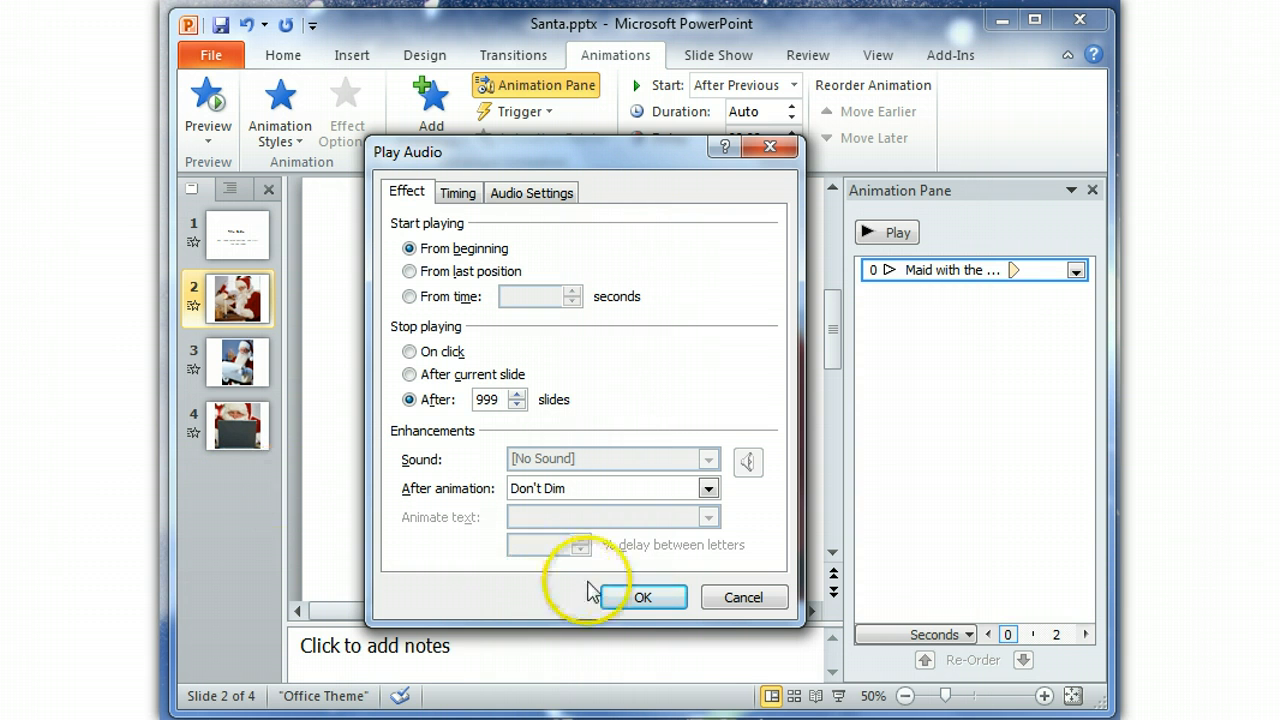
click(760, 597)
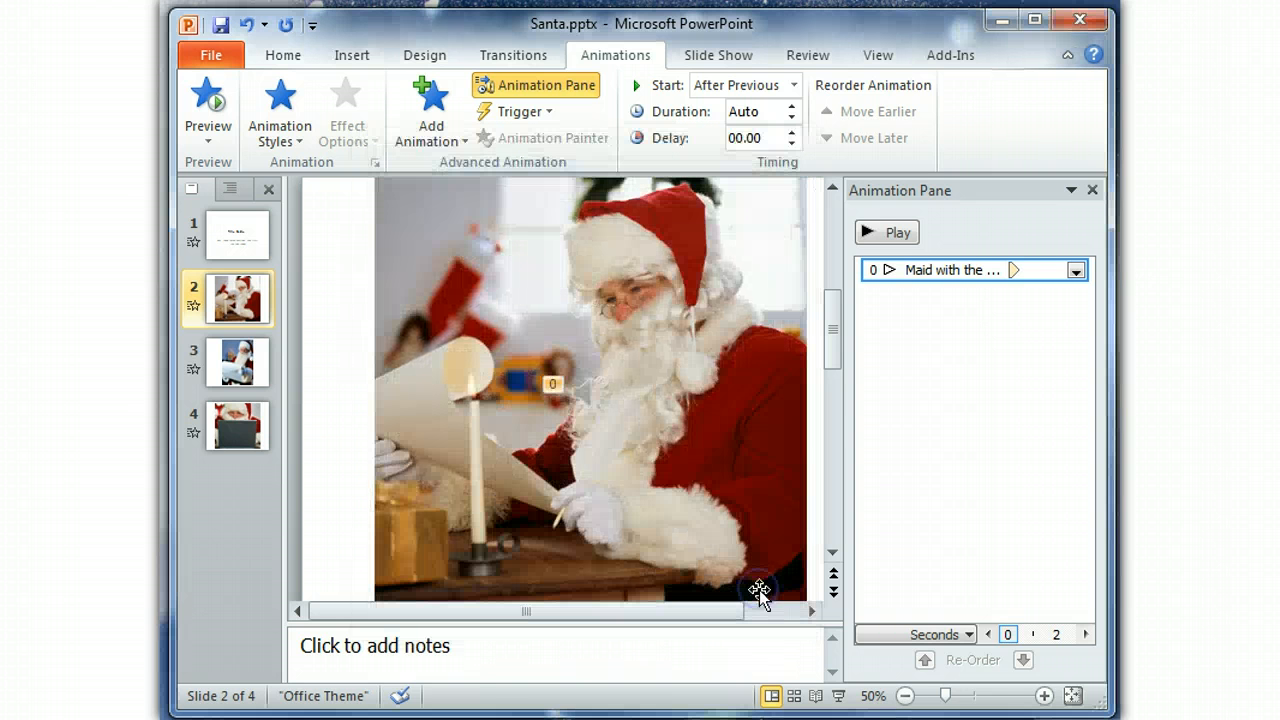